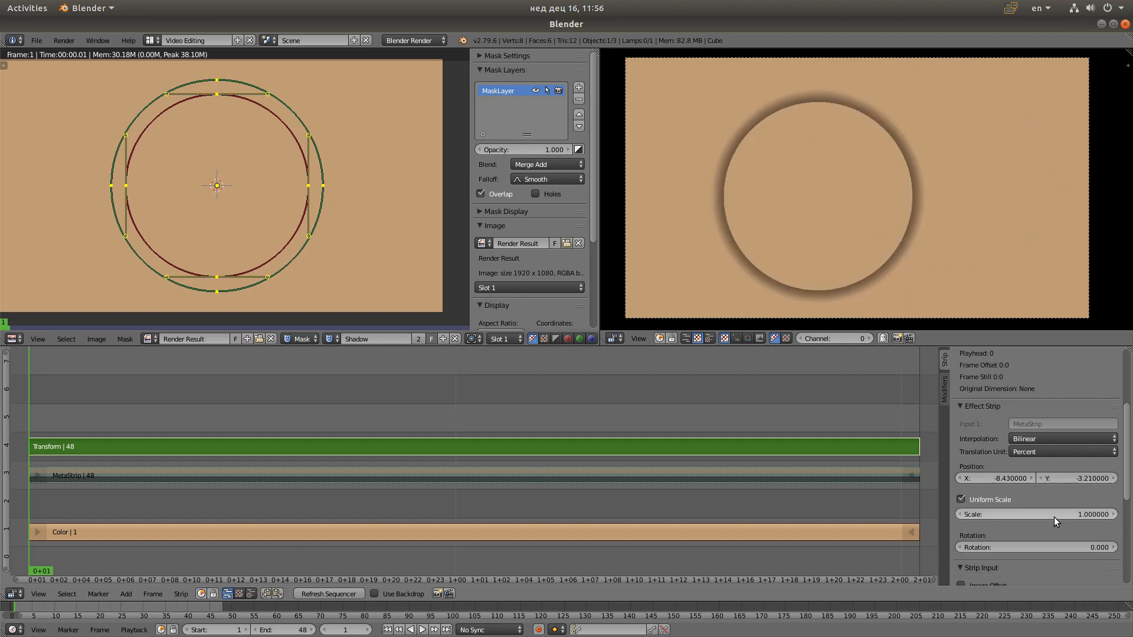
Try shifting the circle by changing the Transform strip's X and Y position
{"action": "left_click_drag", "start_coordinate": [1055, 517], "coordinate": [1112, 517]}
{"action": "left_click_drag", "start_coordinate": [997, 479], "coordinate": [1085, 479]}
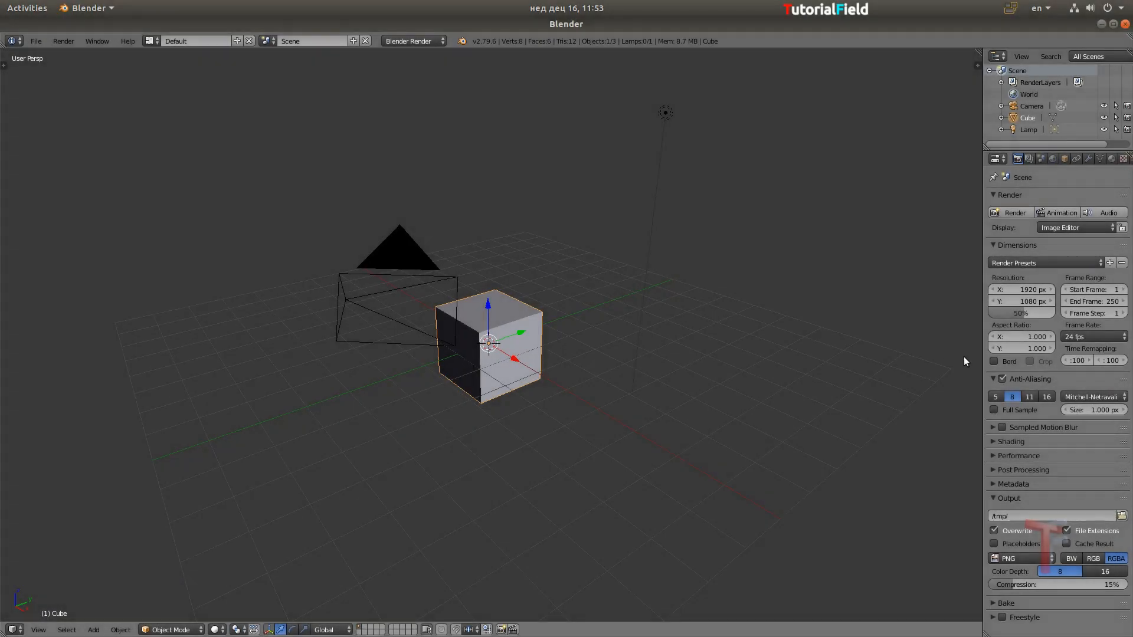
Set the render resolution percentage to 100% and switch the screen layout to Video Editing
{"action": "left_click_drag", "start_coordinate": [981, 356], "coordinate": [913, 356]}
{"action": "left_click_drag", "start_coordinate": [956, 317], "coordinate": [1020, 312]}
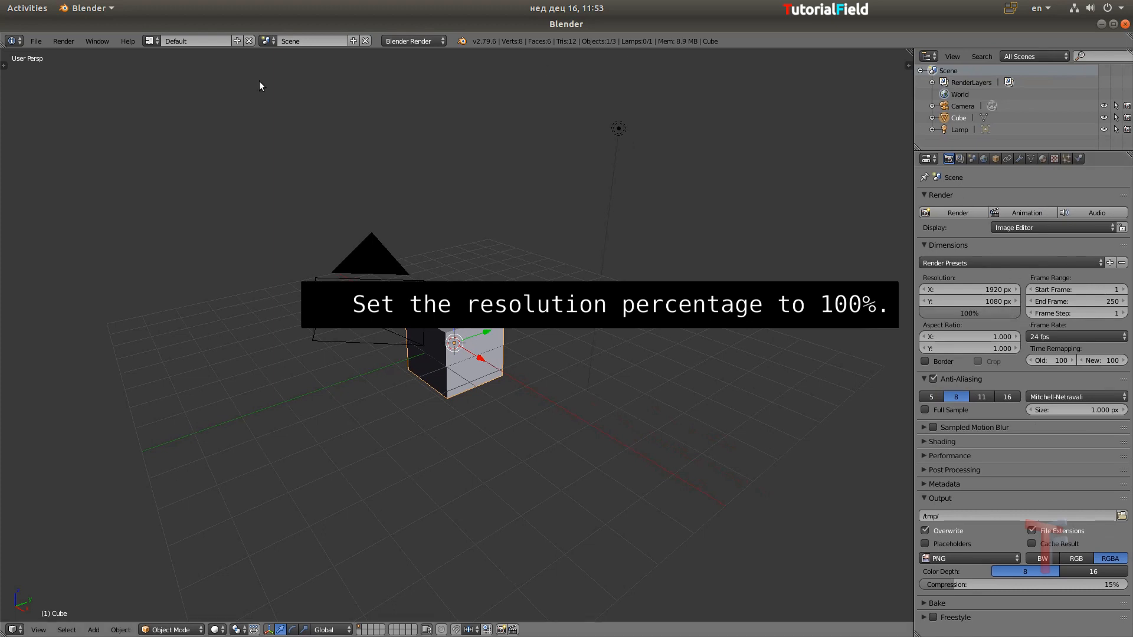
{"action": "left_click", "coordinate": [148, 39]}
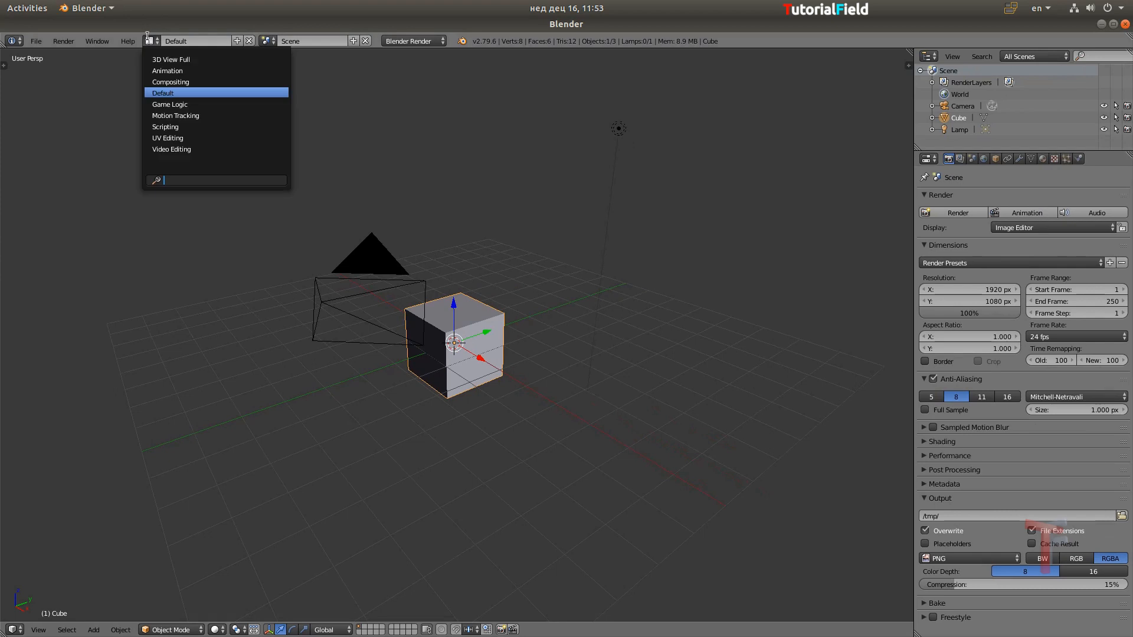
{"action": "left_click", "coordinate": [182, 148]}
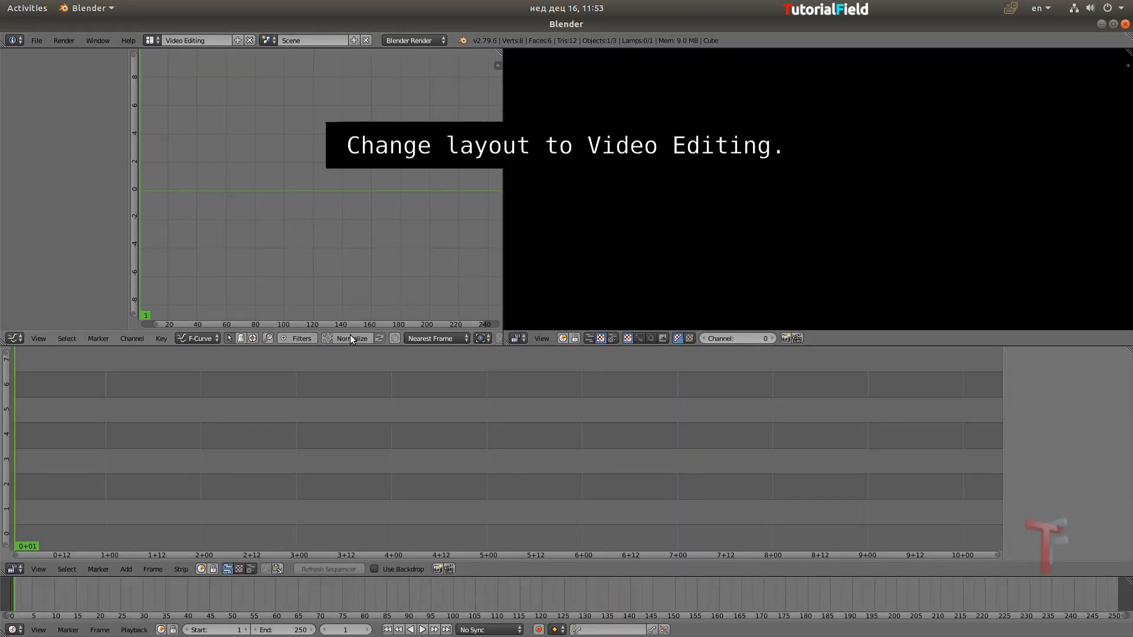
Add a Color strip on the first sequencer channel and enlarge the sequencer area
{"action": "key", "text": "shift+a"}
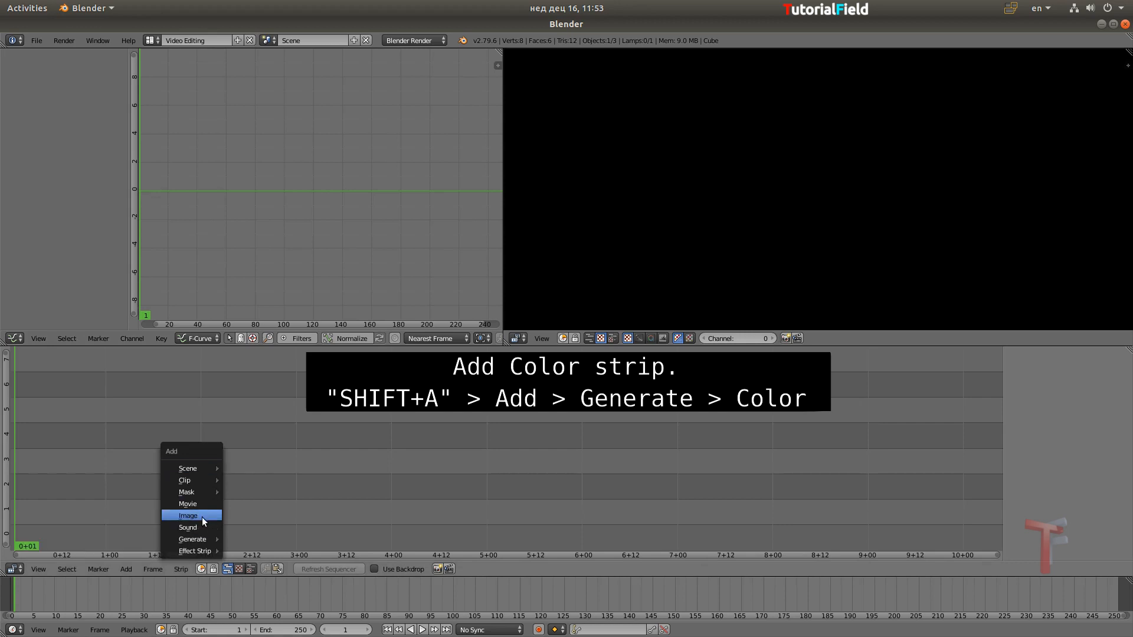
{"action": "mouse_move", "coordinate": [197, 539]}
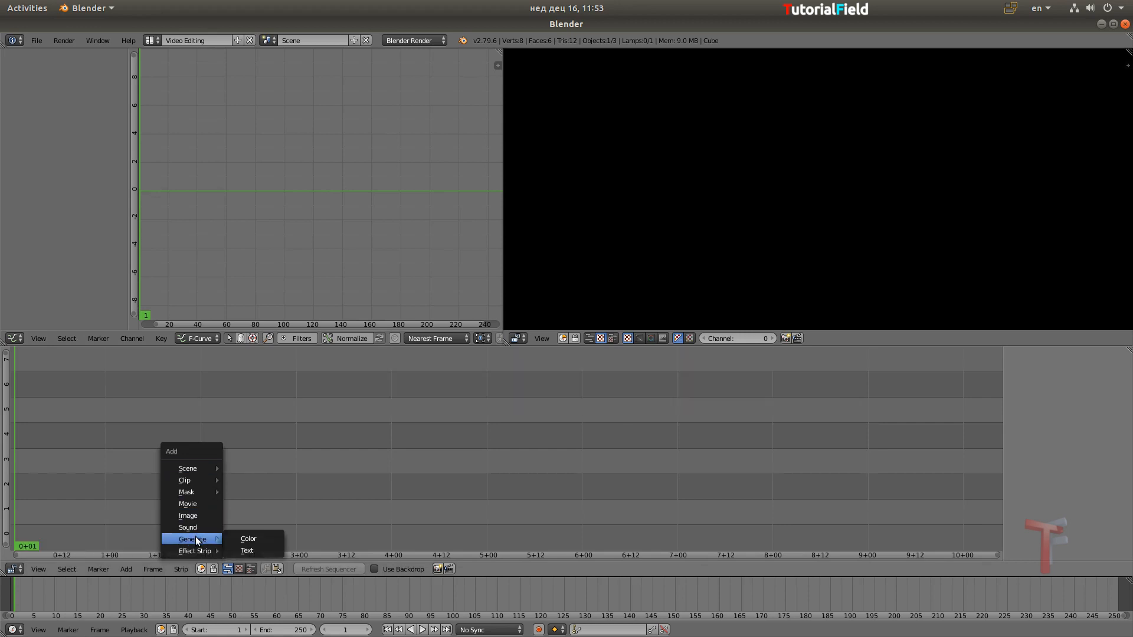
{"action": "left_click", "coordinate": [256, 539]}
{"action": "left_click_drag", "start_coordinate": [289, 578], "coordinate": [288, 604]}
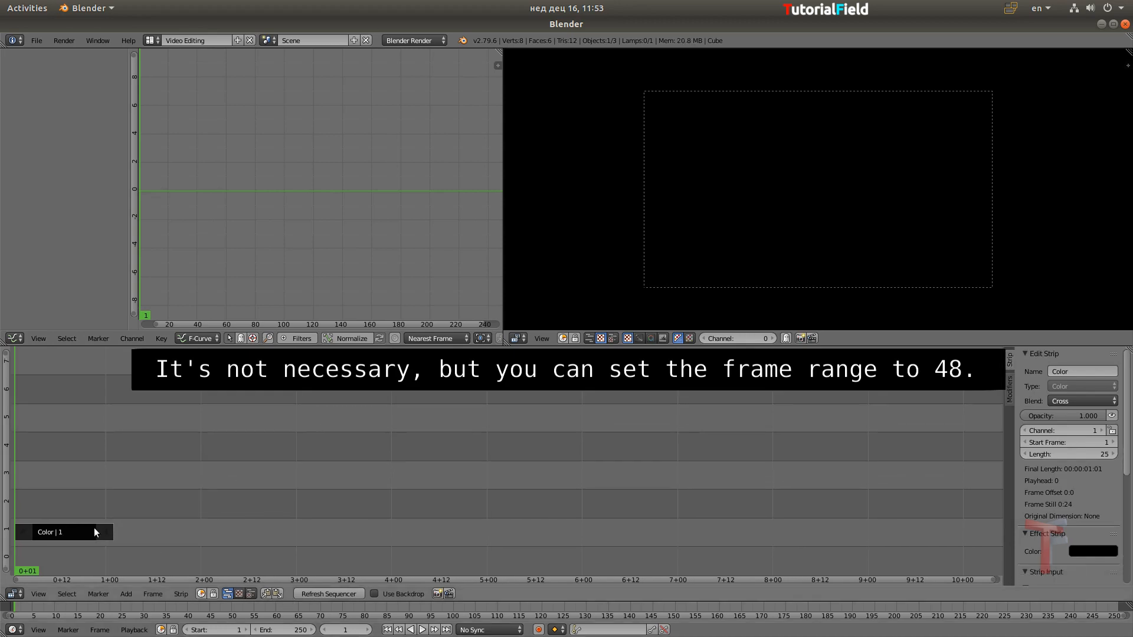
Set the Color strip's length and the scene's end frame to 48
{"action": "left_click", "coordinate": [1083, 453]}
{"action": "type", "text": "4"}
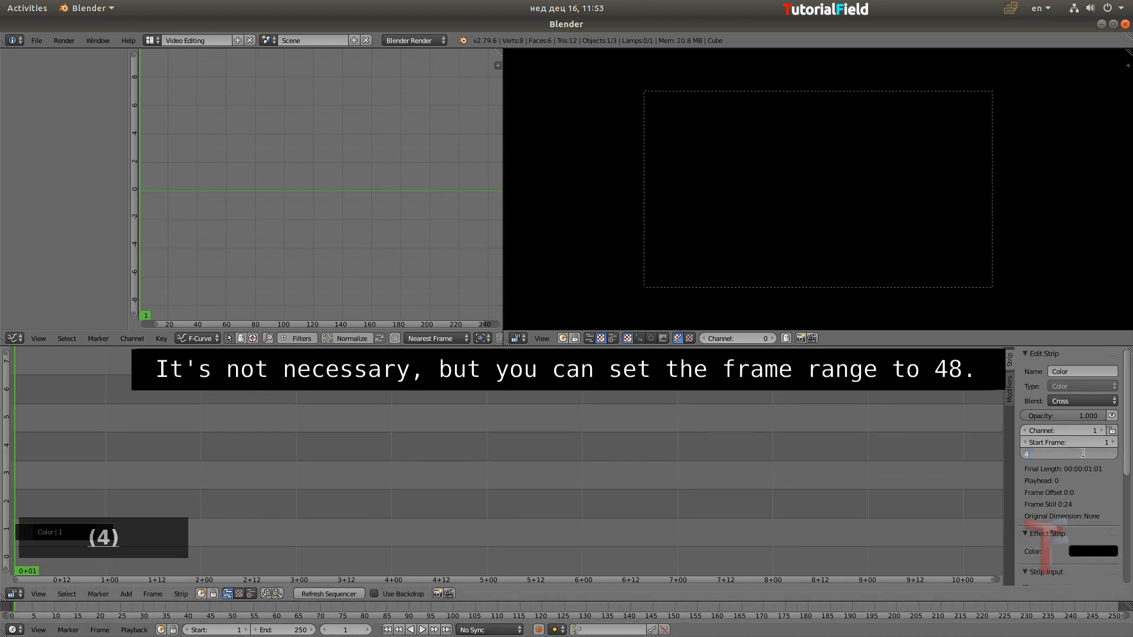
{"action": "type", "text": "8"}
{"action": "key", "text": "Return"}
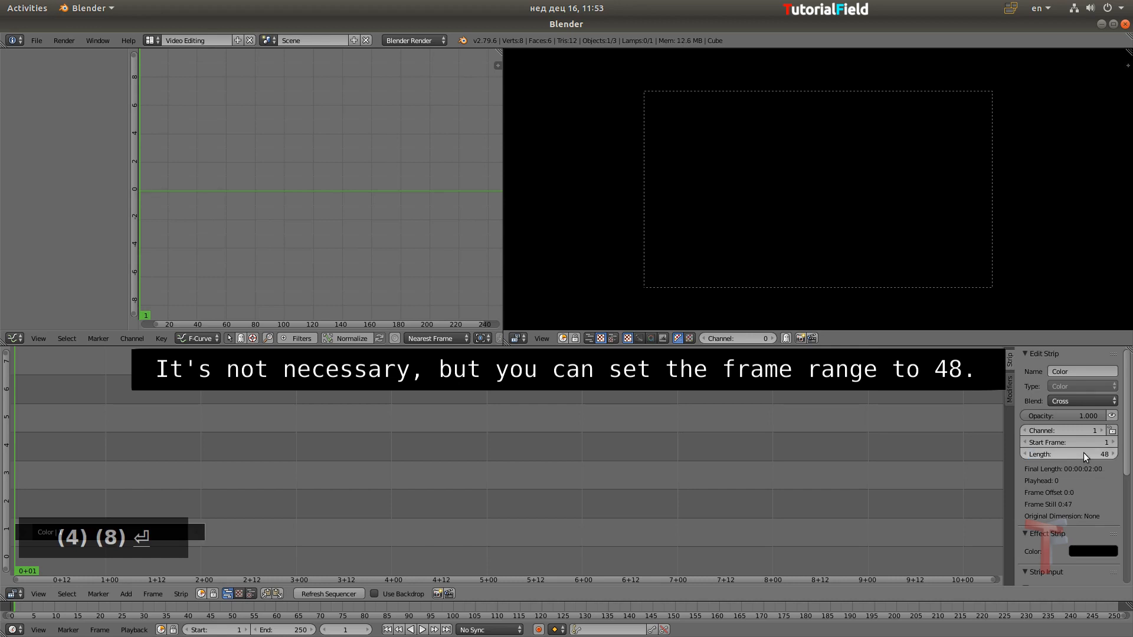
{"action": "left_click", "coordinate": [297, 631]}
{"action": "type", "text": "48"}
{"action": "key", "text": "Return"}
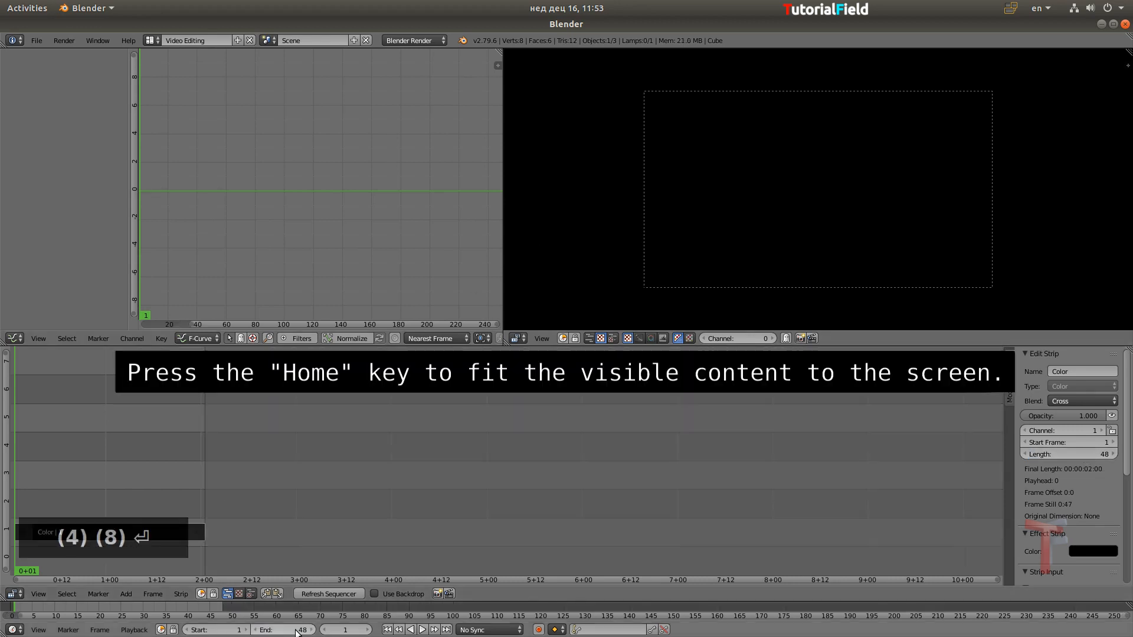
{"action": "key", "text": "Home"}
{"action": "middle_click_drag", "start_coordinate": [205, 490], "coordinate": [525, 526]}
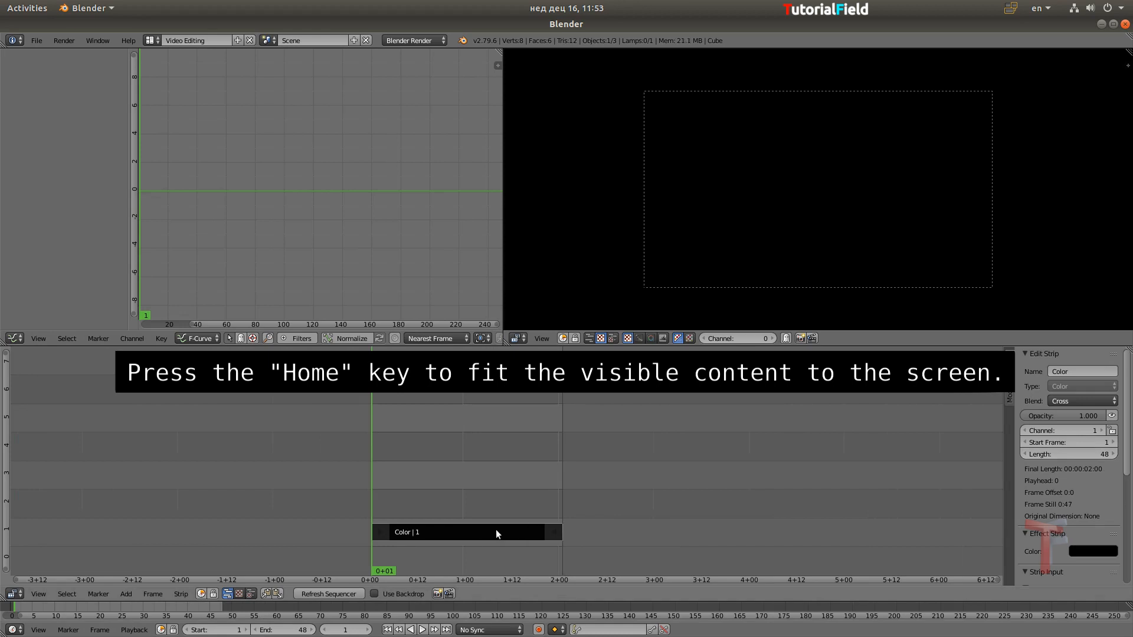
{"action": "key", "text": "Home"}
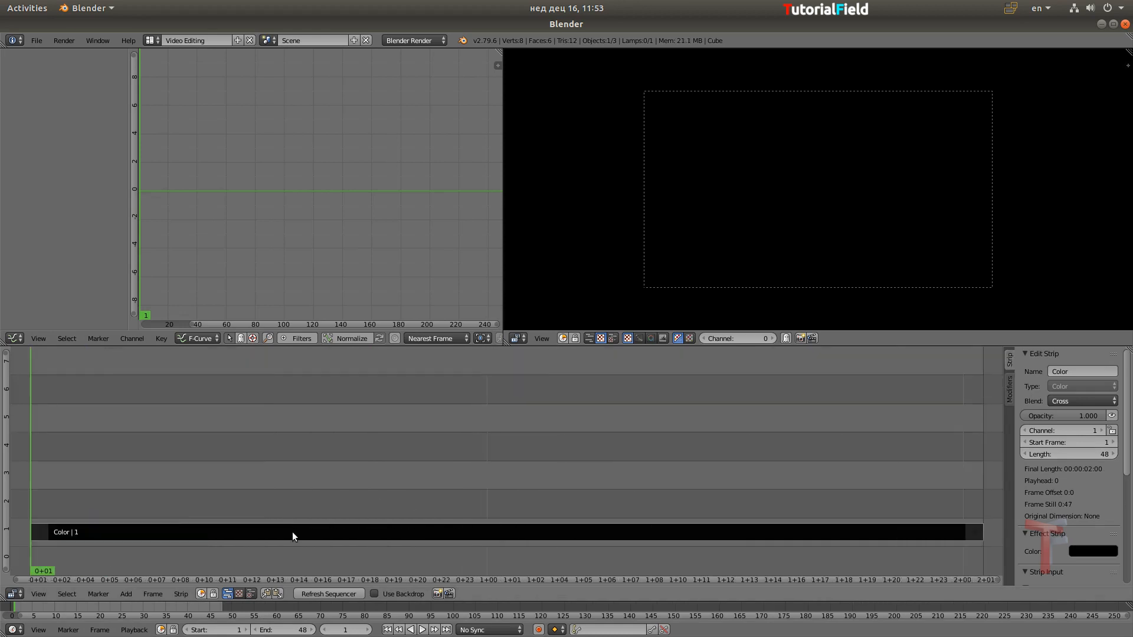
Duplicate the Color strip twice, placing the copies directly above it on channels 2 and 3
{"action": "key", "text": "shift+d"}
{"action": "key", "text": "y"}
{"action": "left_click", "coordinate": [299, 507]}
{"action": "key", "text": "shift+d"}
{"action": "key", "text": "y"}
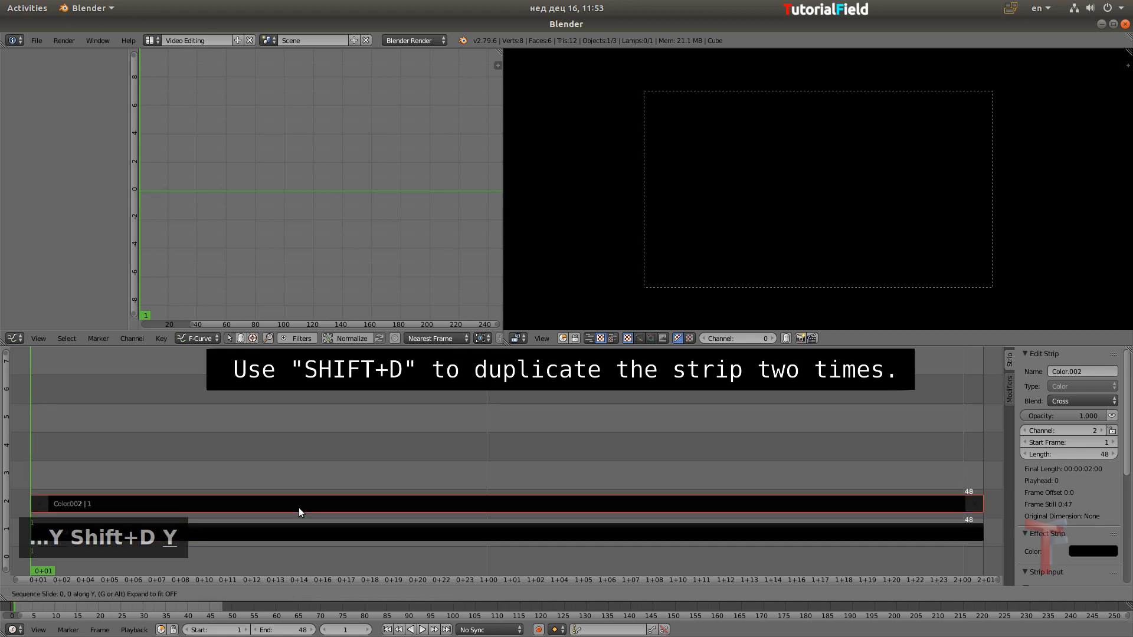
{"action": "left_click", "coordinate": [301, 479]}
Set the channel 1 Color strip to a light tan of R 0.760, G 0.619, B 0.445
{"action": "right_click", "coordinate": [328, 537]}
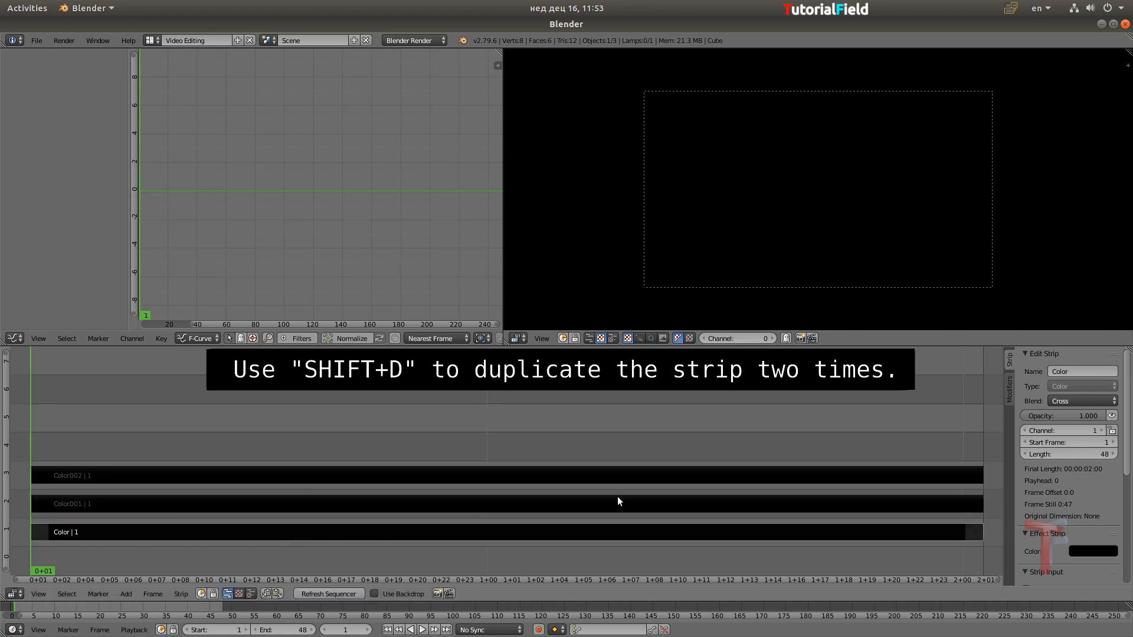
{"action": "left_click", "coordinate": [1093, 551]}
{"action": "left_click_drag", "start_coordinate": [1108, 466], "coordinate": [1108, 415]}
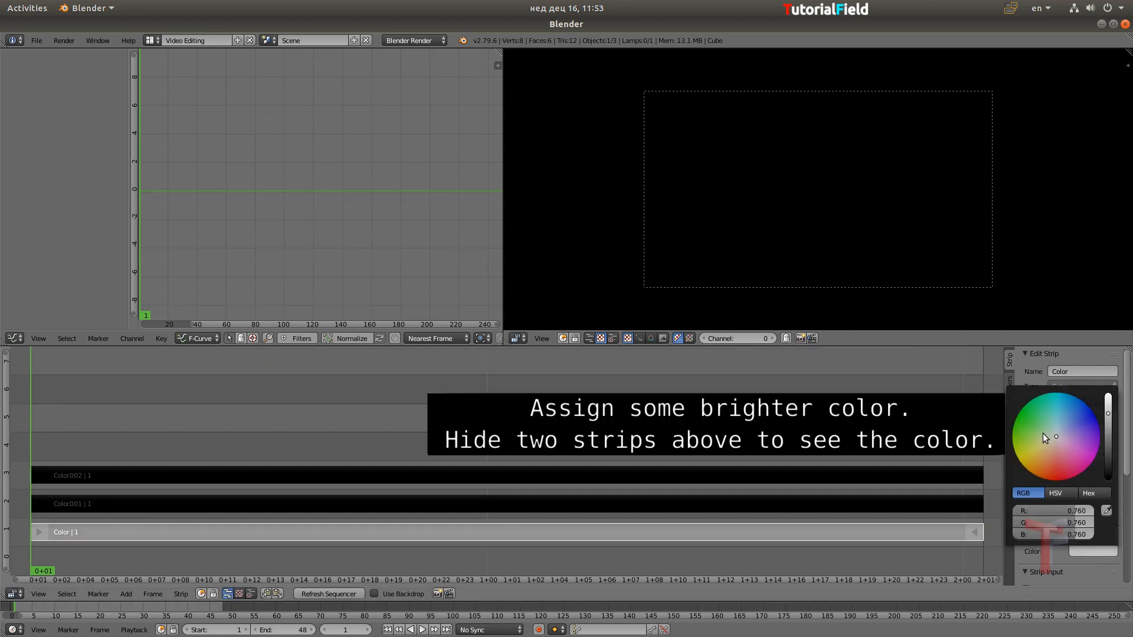
{"action": "left_click_drag", "start_coordinate": [1043, 436], "coordinate": [1046, 452]}
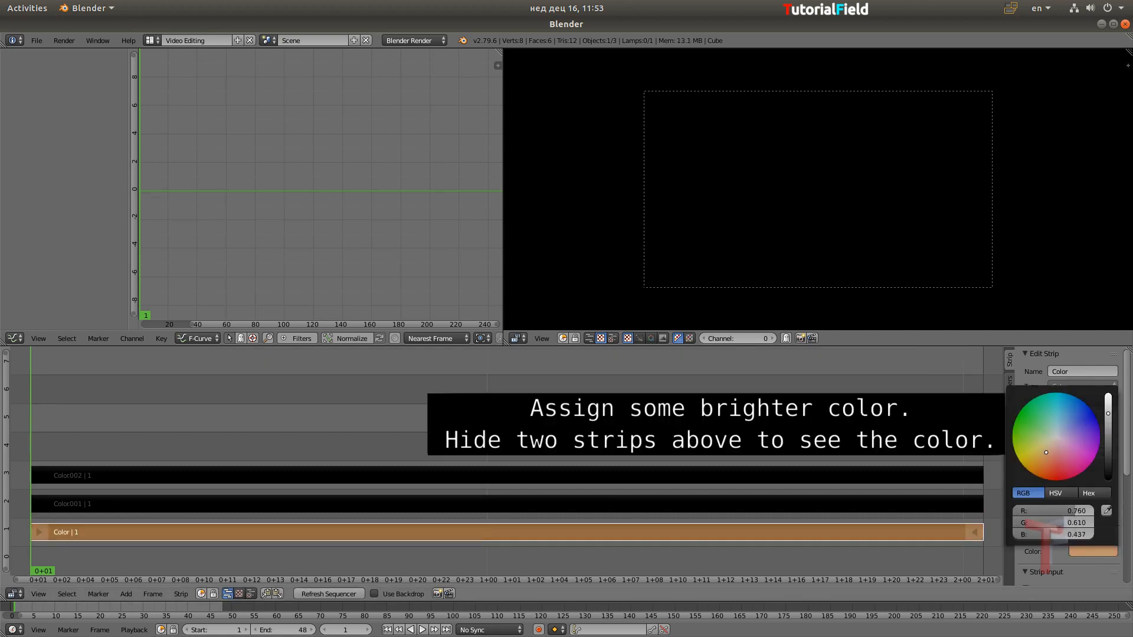
Hide the two Color strips on channels 2 and 3
{"action": "left_click", "coordinate": [837, 505]}
{"action": "key", "text": "h"}
{"action": "left_click", "coordinate": [827, 479]}
{"action": "key", "text": "h"}
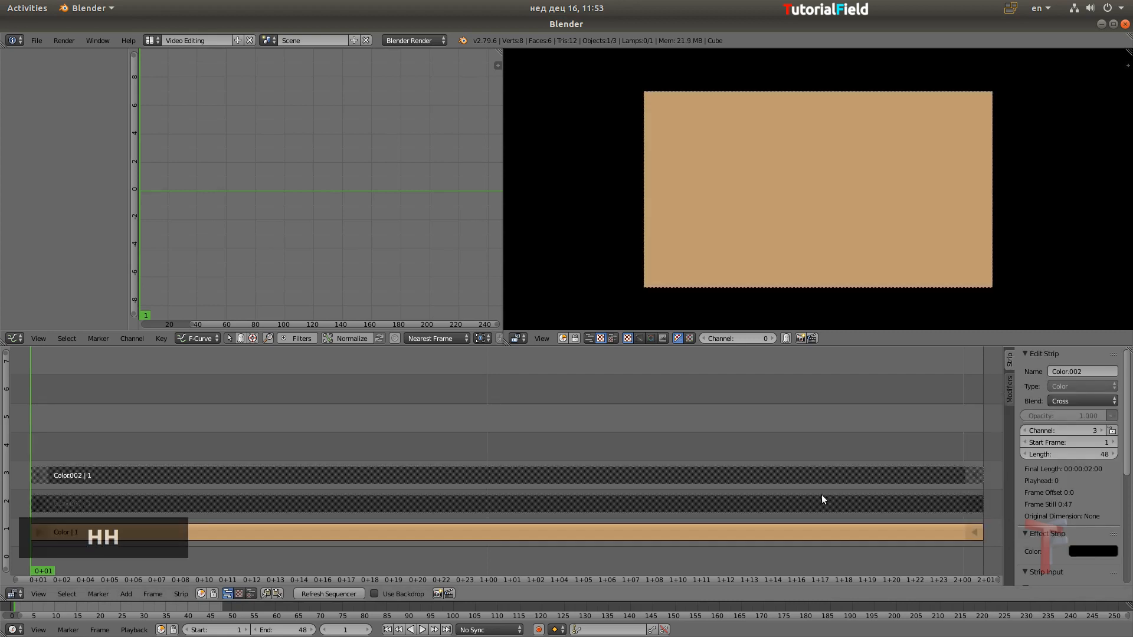
Fine-tune the channel 1 strip's tan to a slightly less saturated shade
{"action": "right_click", "coordinate": [809, 537]}
{"action": "left_click", "coordinate": [1072, 554]}
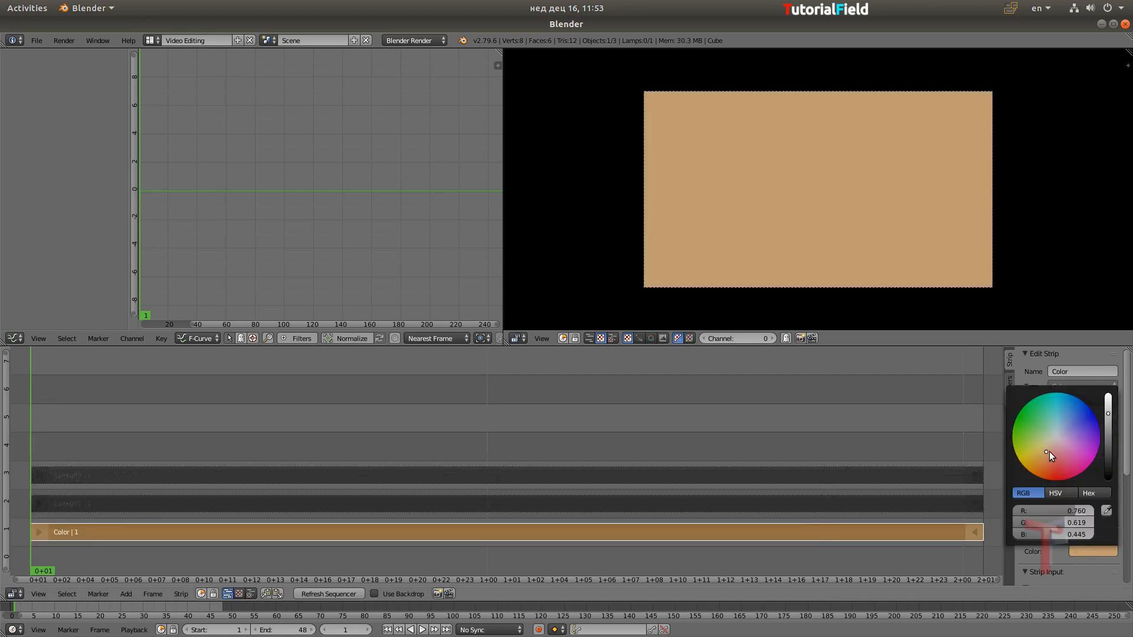
{"action": "left_click_drag", "start_coordinate": [1049, 453], "coordinate": [1047, 451]}
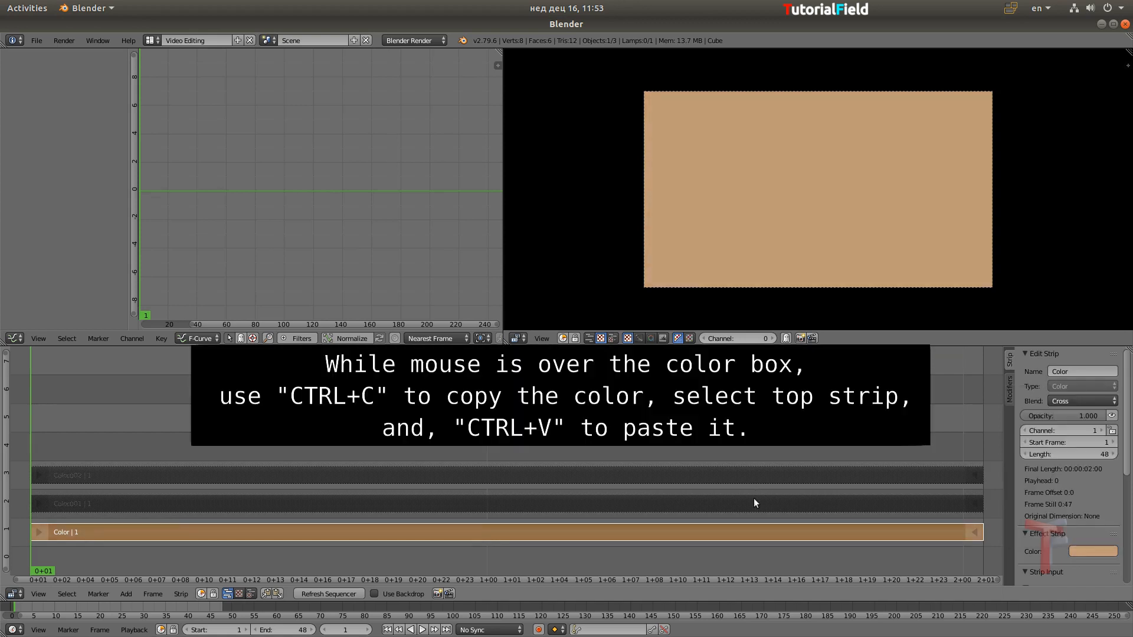
Copy the channel 1 strip's tan color to the strip on channel 3 and unhide both upper strips
{"action": "key", "text": "ctrl+c"}
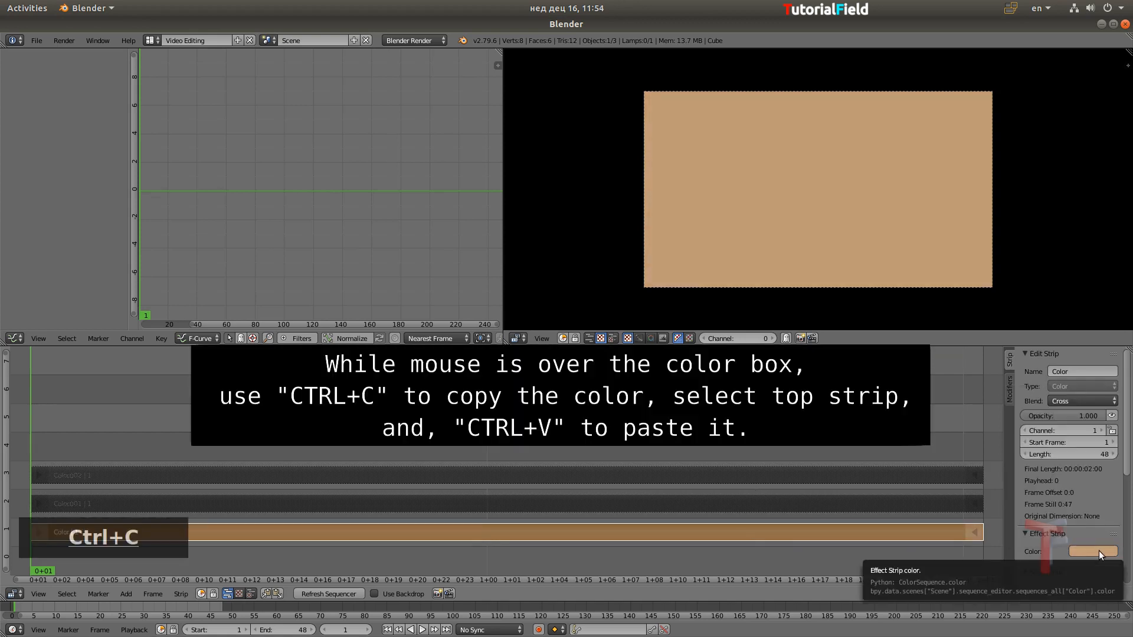
{"action": "right_click", "coordinate": [866, 474]}
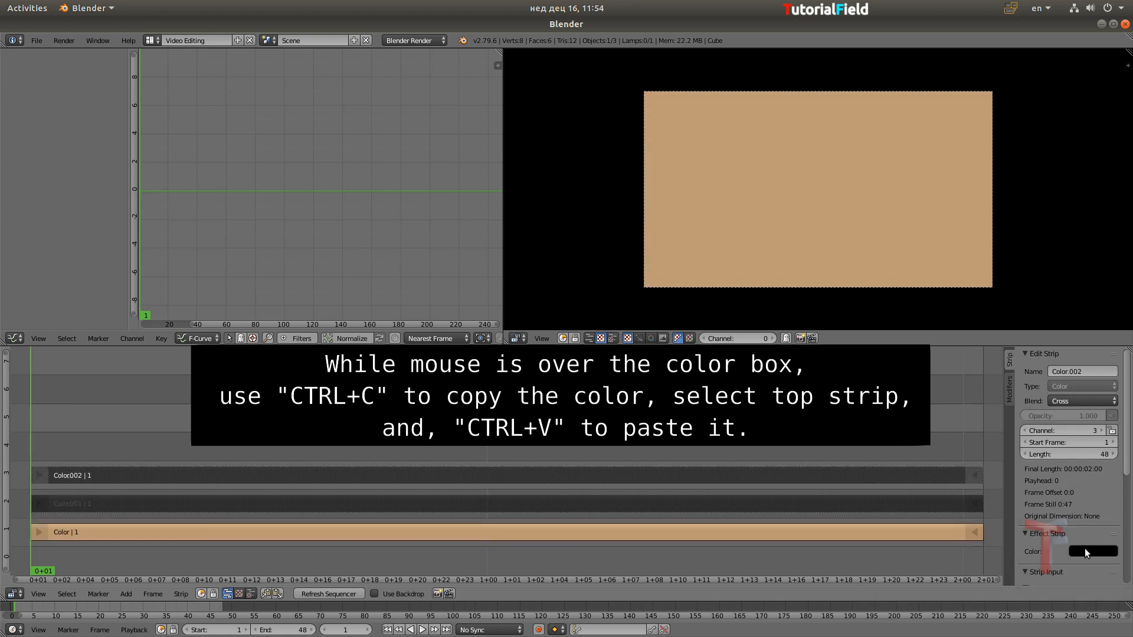
{"action": "key", "text": "ctrl+v"}
{"action": "key", "text": "alt+h"}
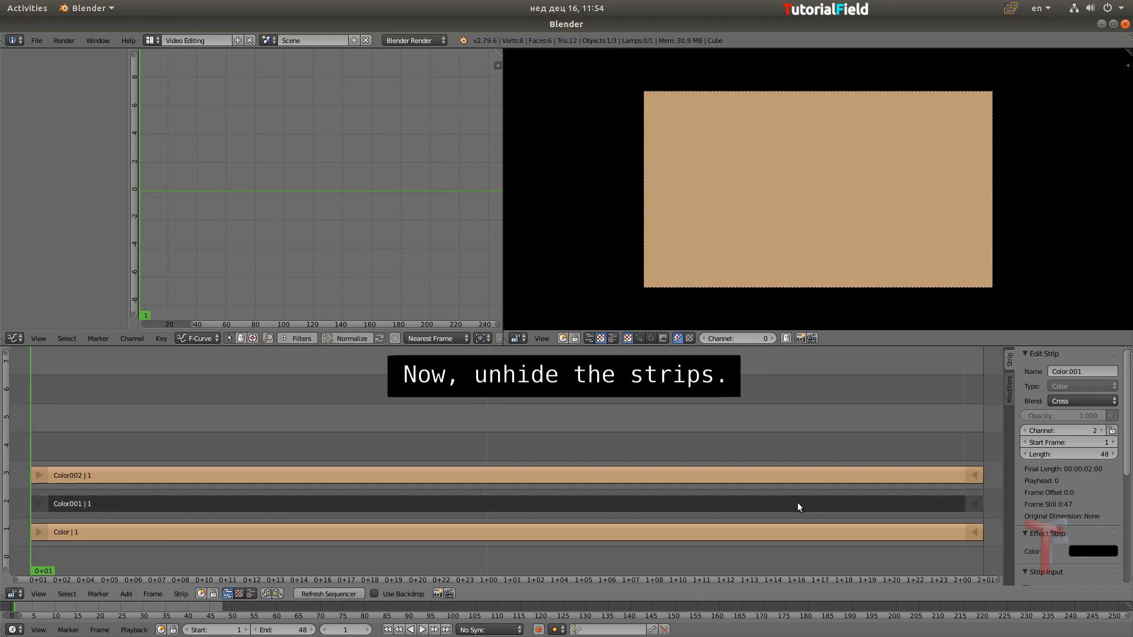
{"action": "key", "text": "alt+h"}
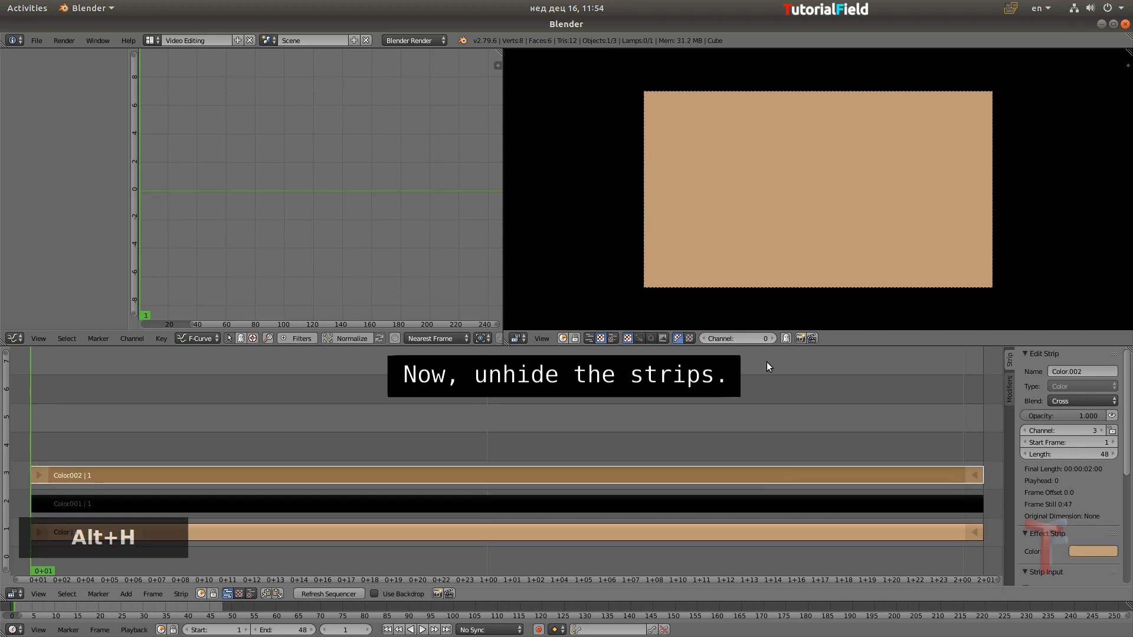
Change the Graph Editor to the UV/Image Editor and set its mode to Mask
{"action": "left_click", "coordinate": [15, 338]}
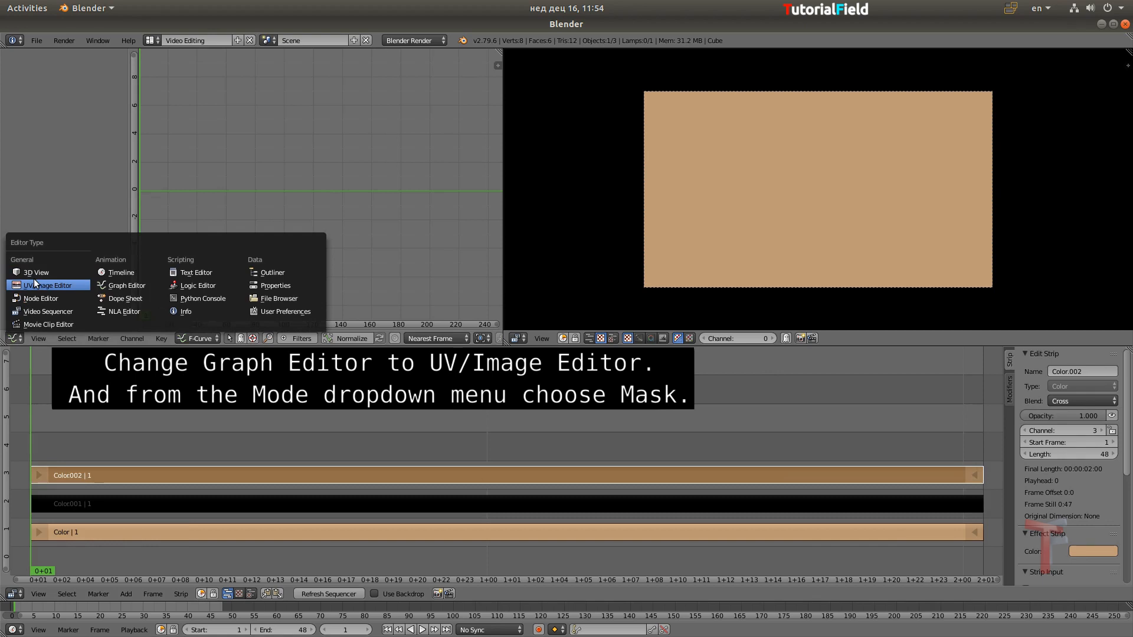
{"action": "left_click", "coordinate": [34, 285]}
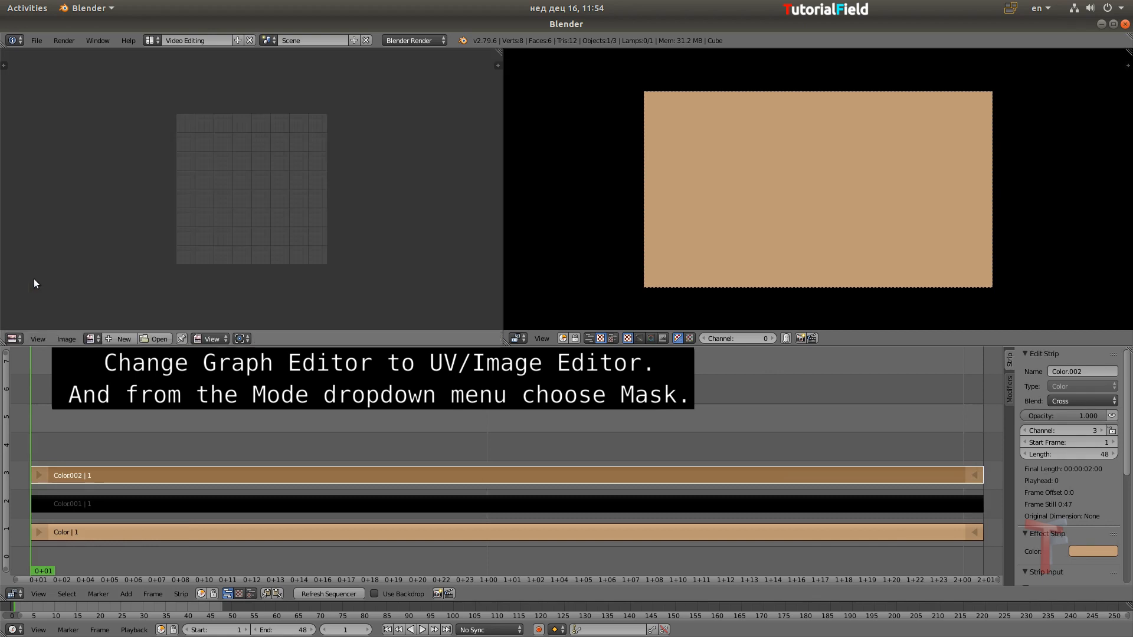
{"action": "left_click", "coordinate": [211, 338]}
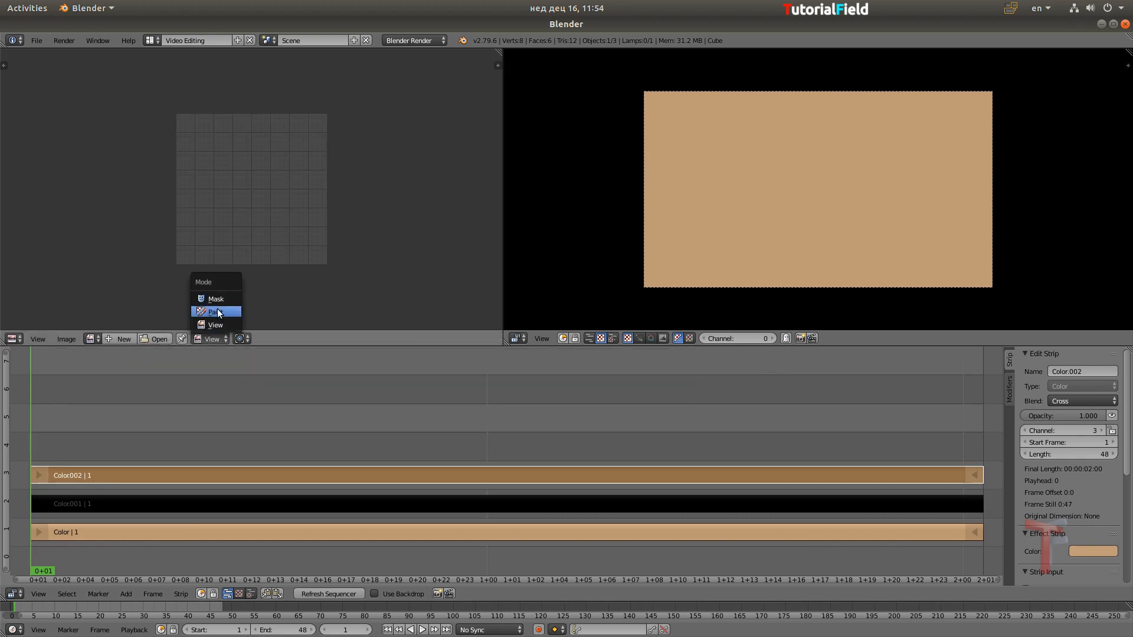
{"action": "left_click", "coordinate": [219, 311]}
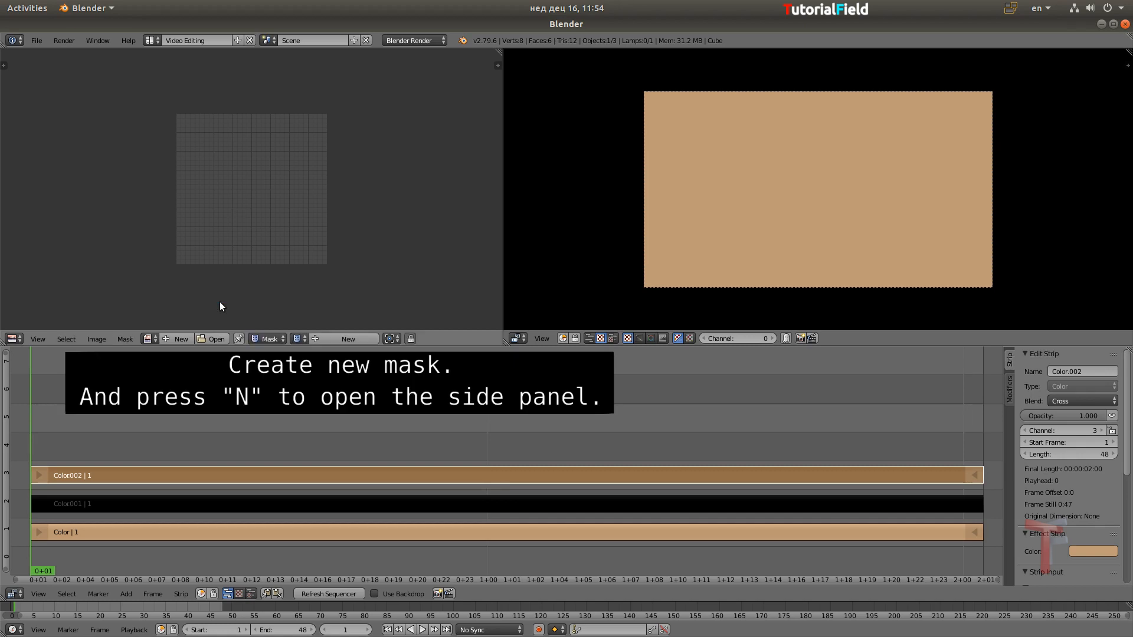
Create a new mask with the properties sidebar shown, and render the sequencer frame into the widened image editor
{"action": "left_click", "coordinate": [332, 339]}
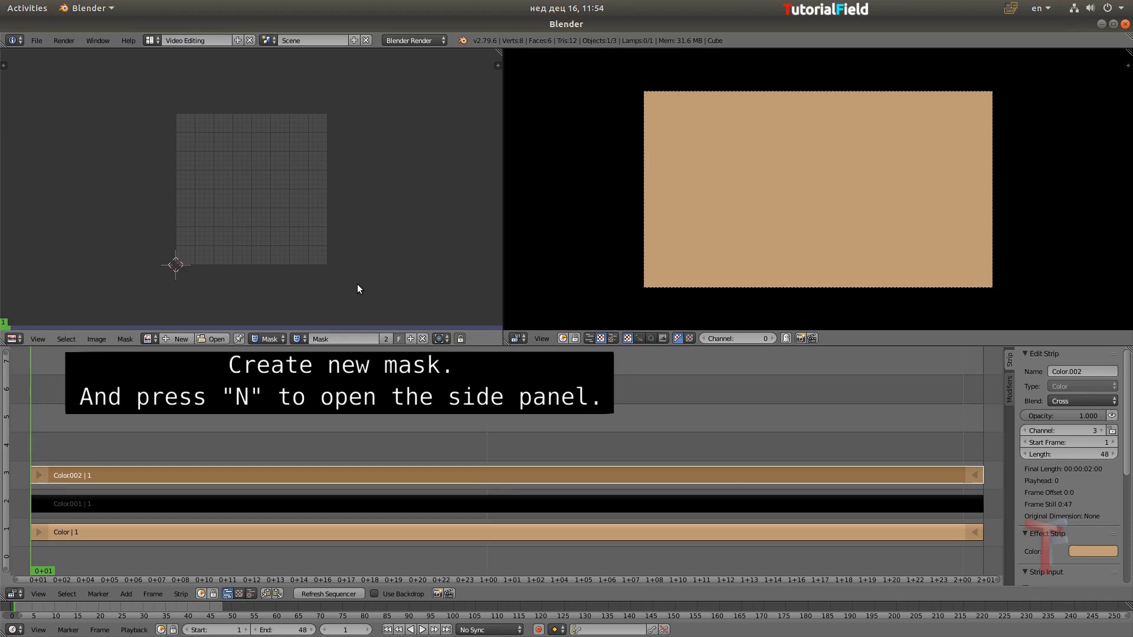
{"action": "key", "text": "n"}
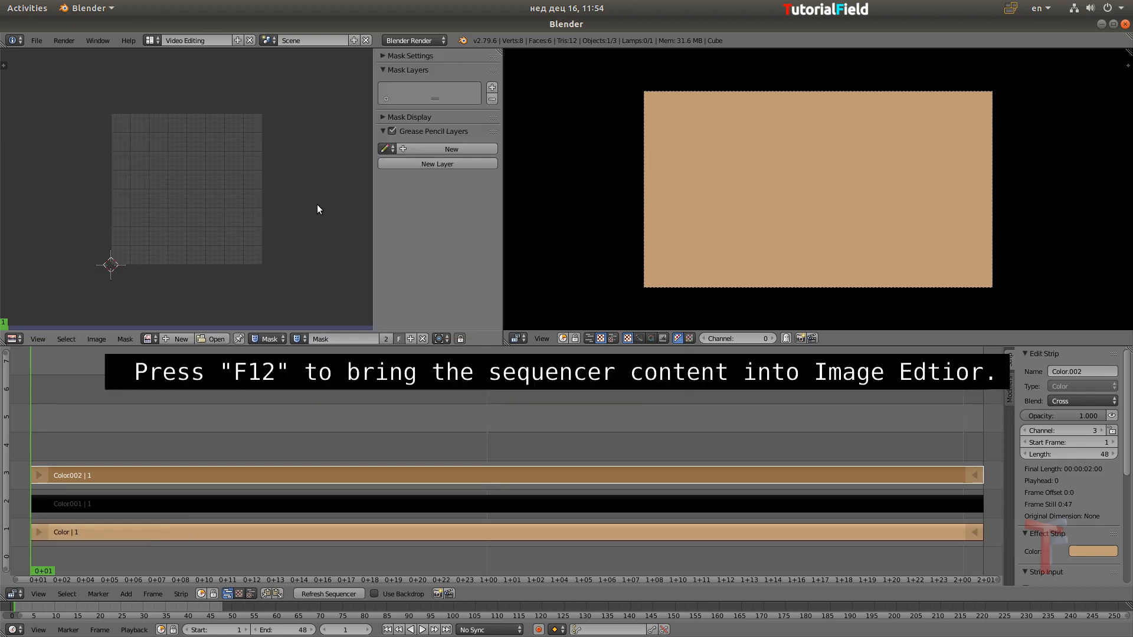
{"action": "key", "text": "F12"}
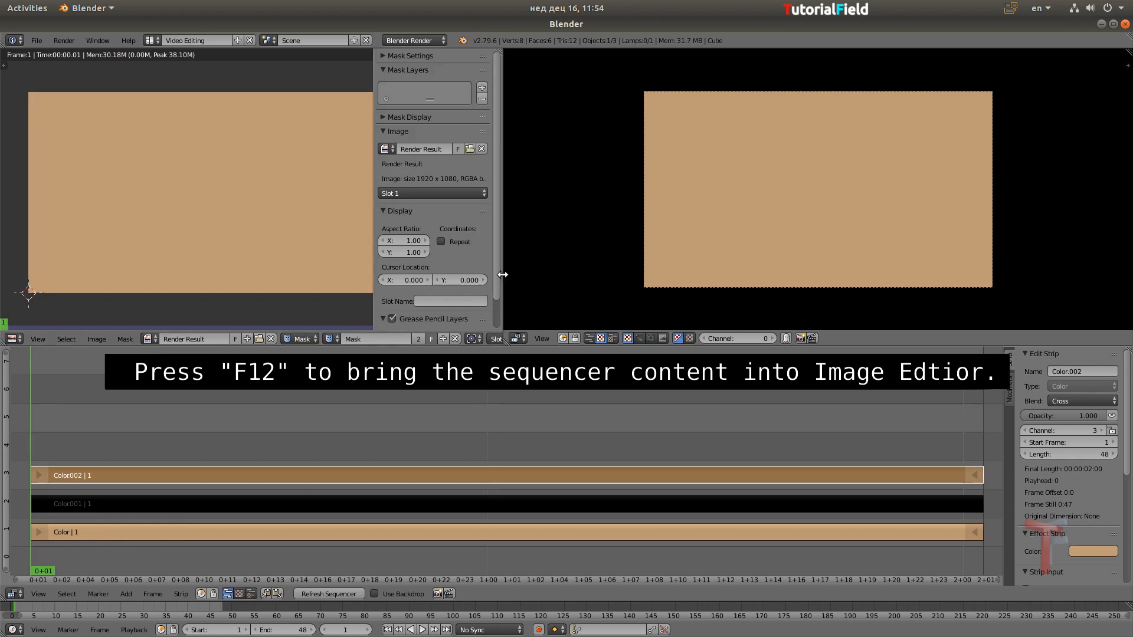
{"action": "left_click_drag", "start_coordinate": [502, 273], "coordinate": [697, 291]}
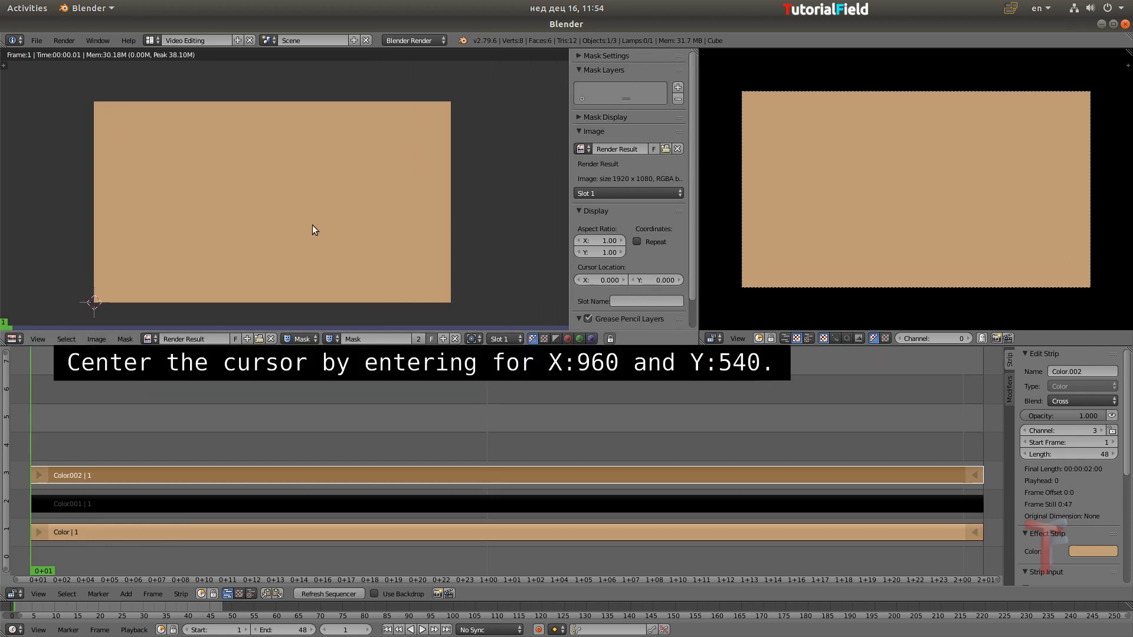
Center the mask cursor on the rendered image by setting its location to X 960 and Y 540
{"action": "scroll", "coordinate": [313, 225], "scroll_direction": "up", "scroll_amount": 1}
{"action": "middle_click_drag", "start_coordinate": [313, 225], "coordinate": [317, 214]}
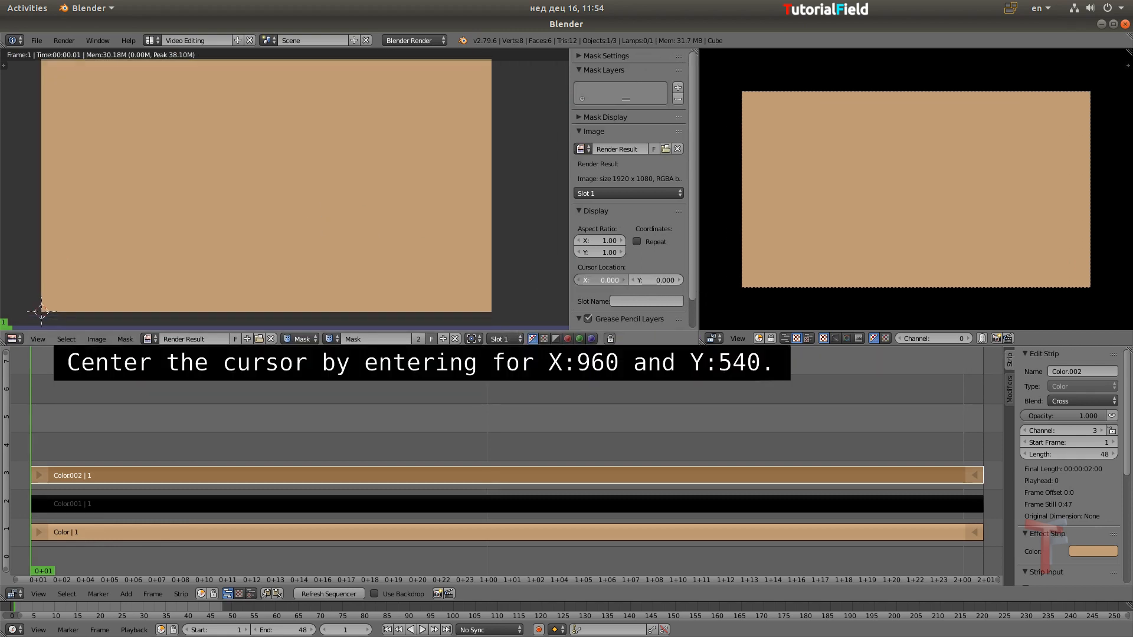
{"action": "left_click", "coordinate": [596, 280]}
{"action": "type", "text": "960"}
{"action": "key", "text": "Tab"}
{"action": "type", "text": "5"}
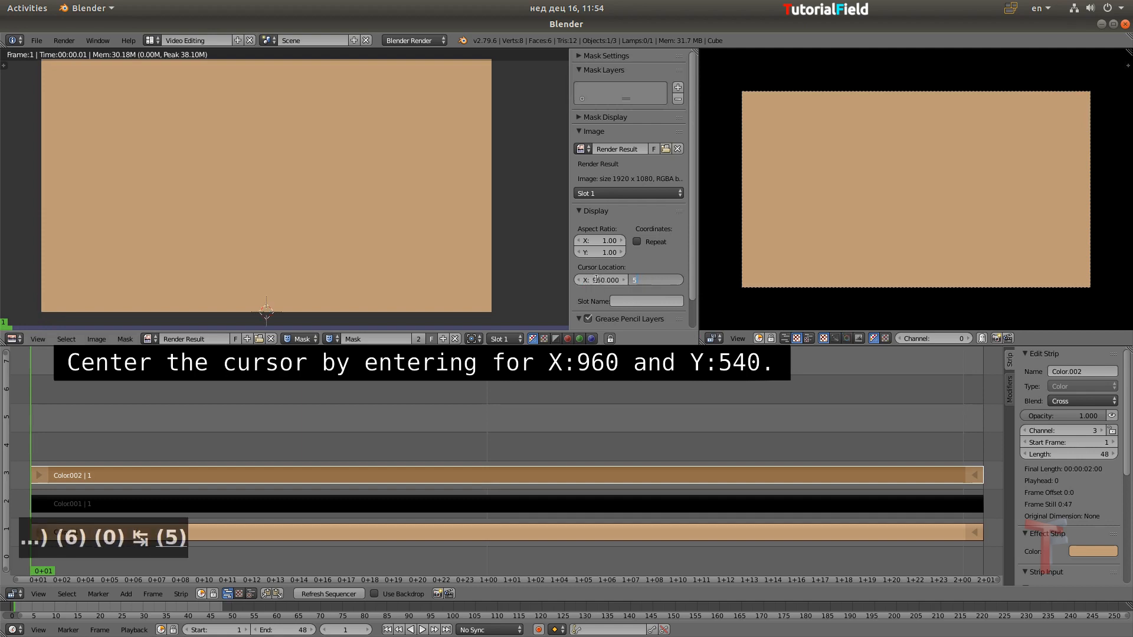
{"action": "type", "text": "40"}
{"action": "key", "text": "Return"}
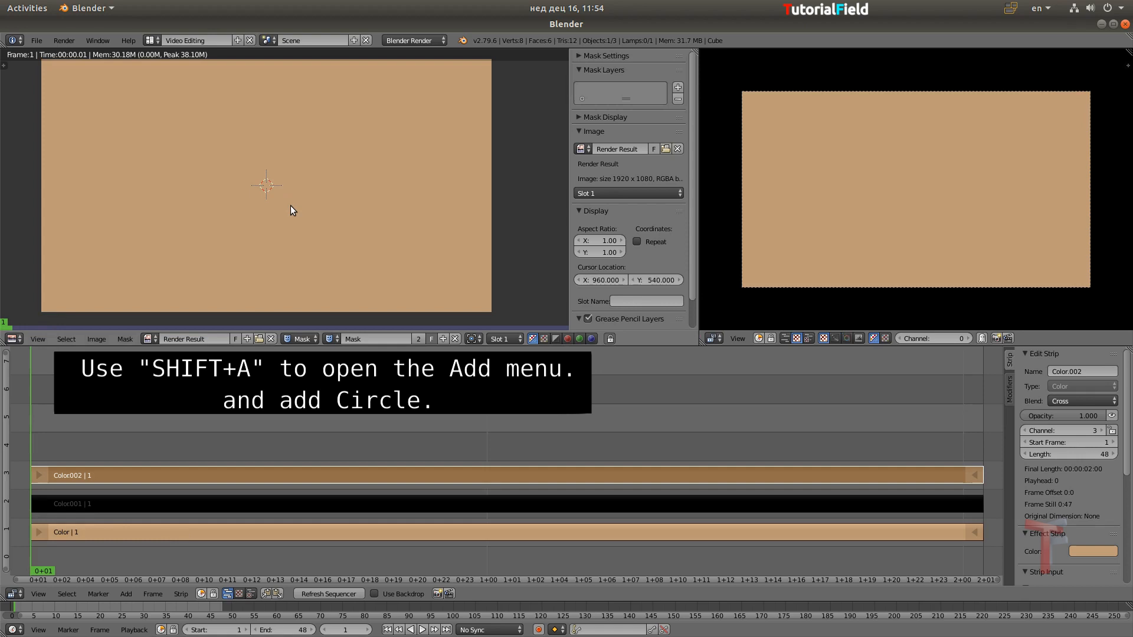
Add a circle spline at the mask cursor and scale it up to span roughly three quarters of the image height
{"action": "key", "text": "shift+a"}
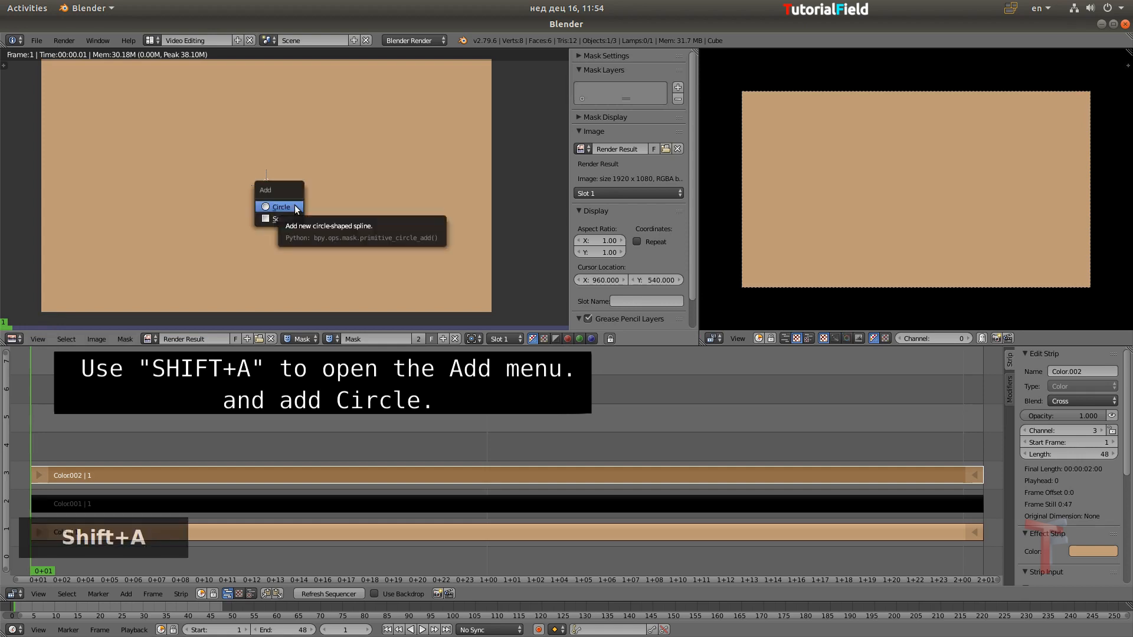
{"action": "left_click", "coordinate": [296, 207]}
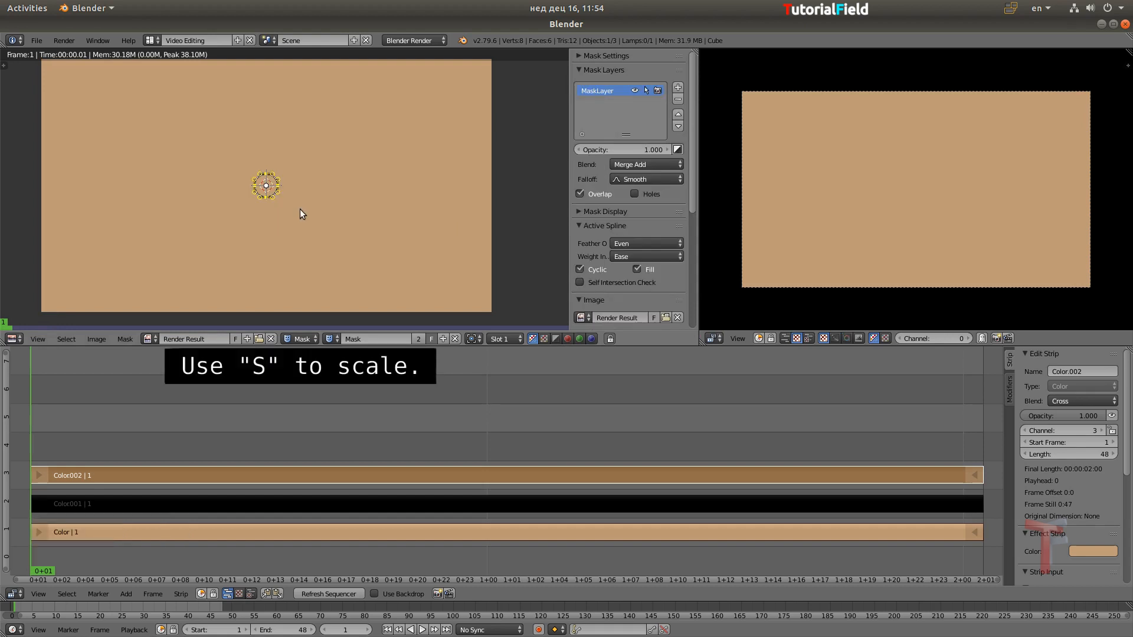
{"action": "key", "text": "s"}
{"action": "key", "text": "s"}
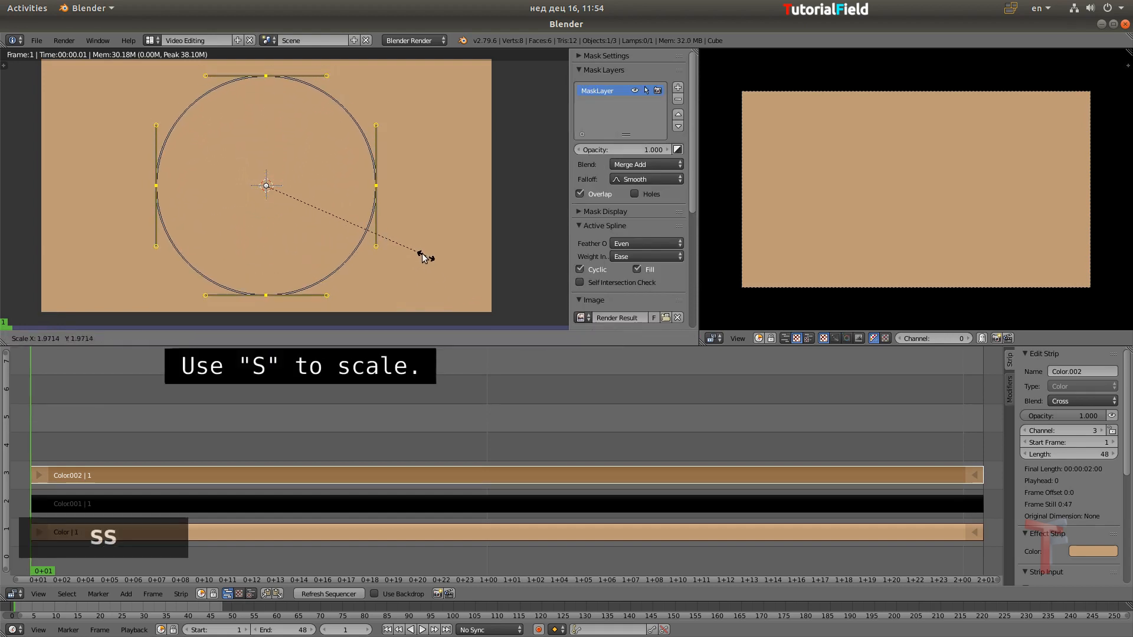
{"action": "left_click", "coordinate": [400, 248]}
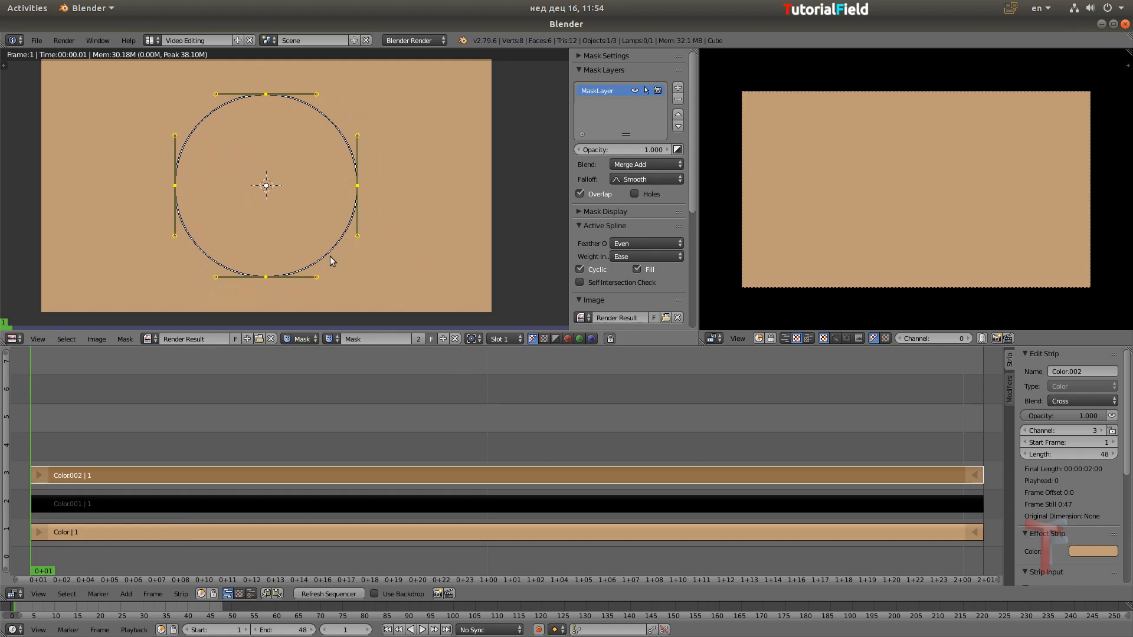
Add a Mask modifier to the channel 3 strip, set it to use mask data and assign the circle mask named Mask
{"action": "left_click", "coordinate": [1009, 389]}
{"action": "left_click", "coordinate": [1060, 386]}
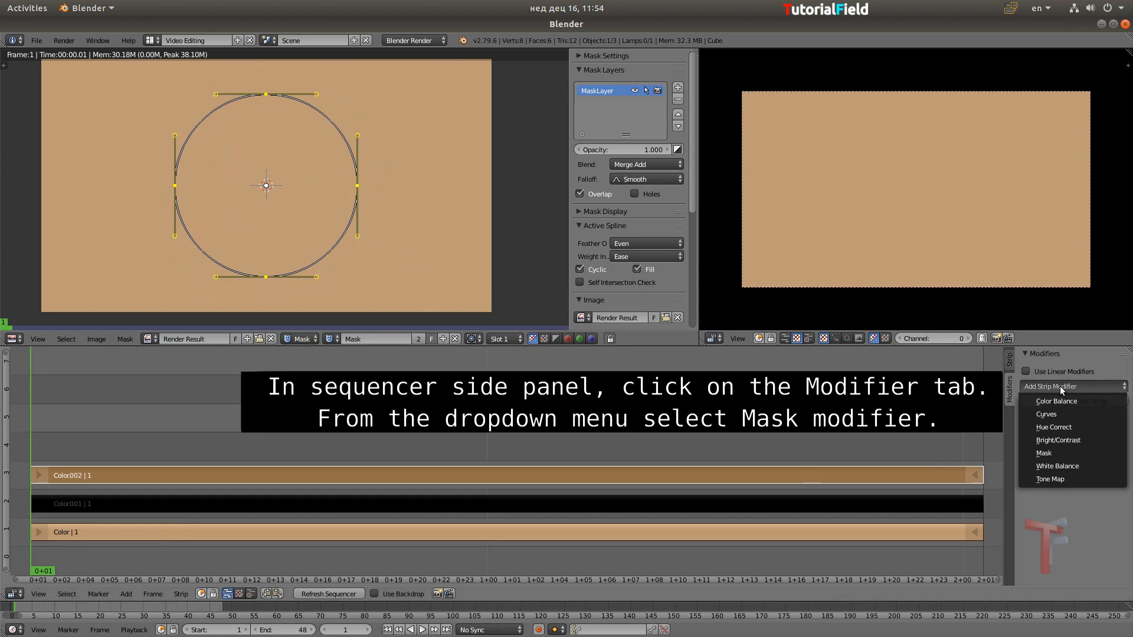
{"action": "left_click", "coordinate": [1050, 452]}
{"action": "left_click", "coordinate": [1097, 435]}
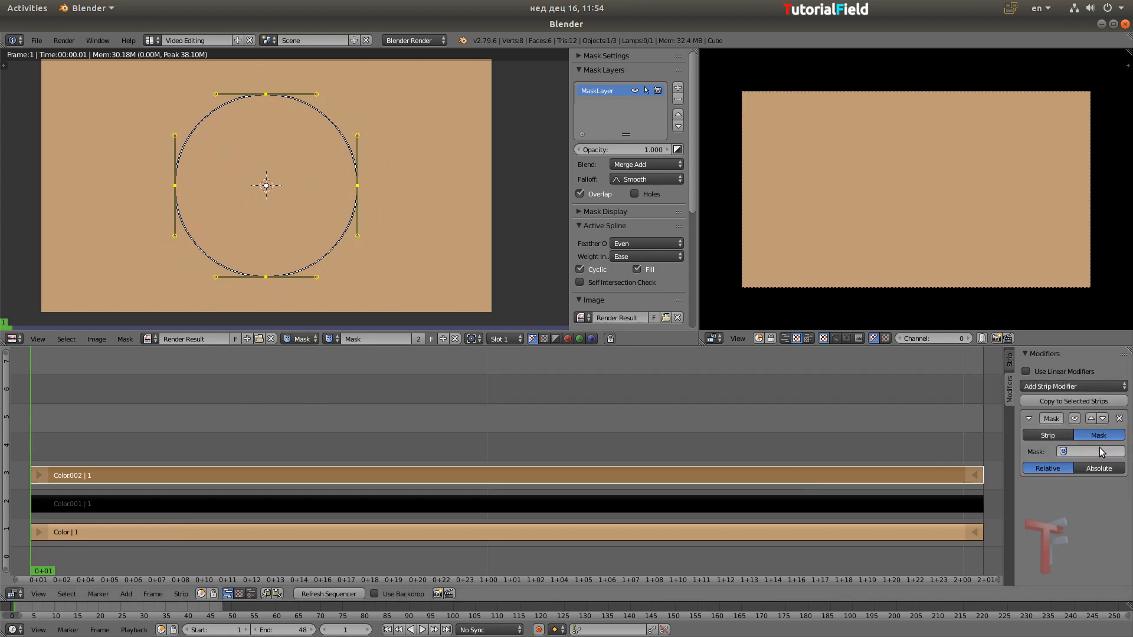
{"action": "left_click", "coordinate": [1091, 452]}
{"action": "left_click", "coordinate": [1079, 468]}
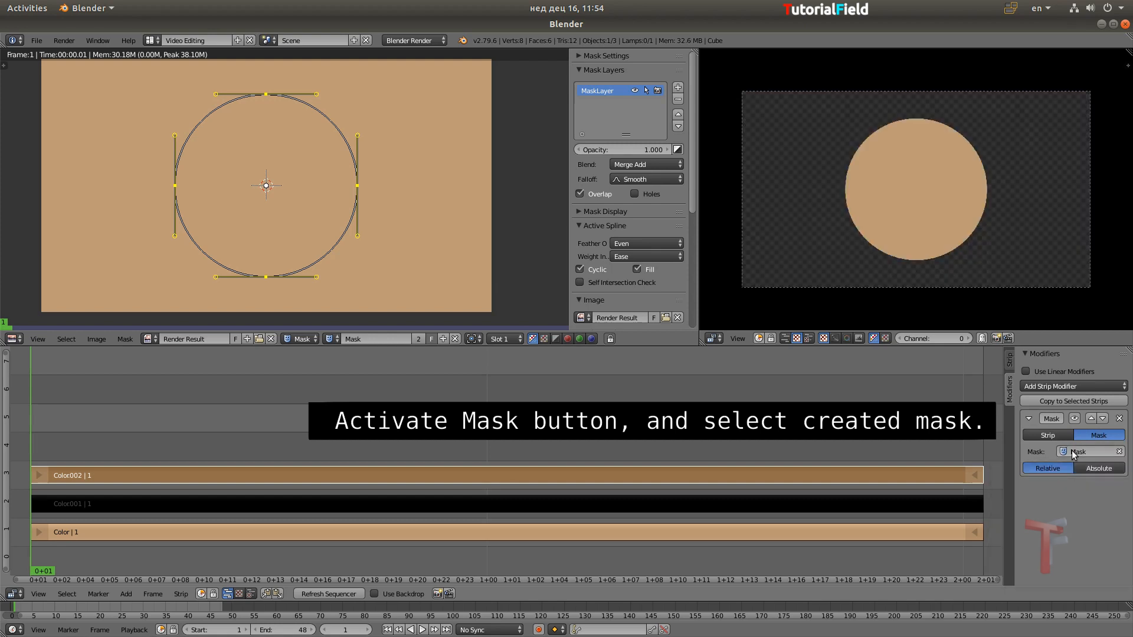
Set the blend mode of the tan strip on channel 3 to Over Drop
{"action": "left_click", "coordinate": [1010, 360]}
{"action": "left_click", "coordinate": [1071, 402]}
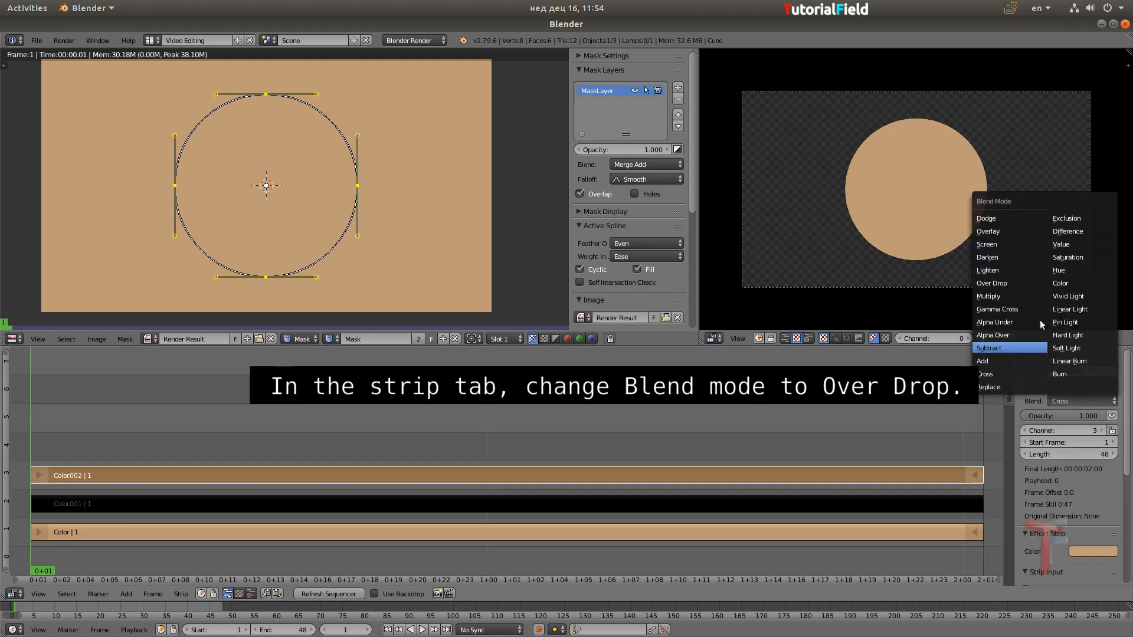
{"action": "left_click", "coordinate": [1020, 283]}
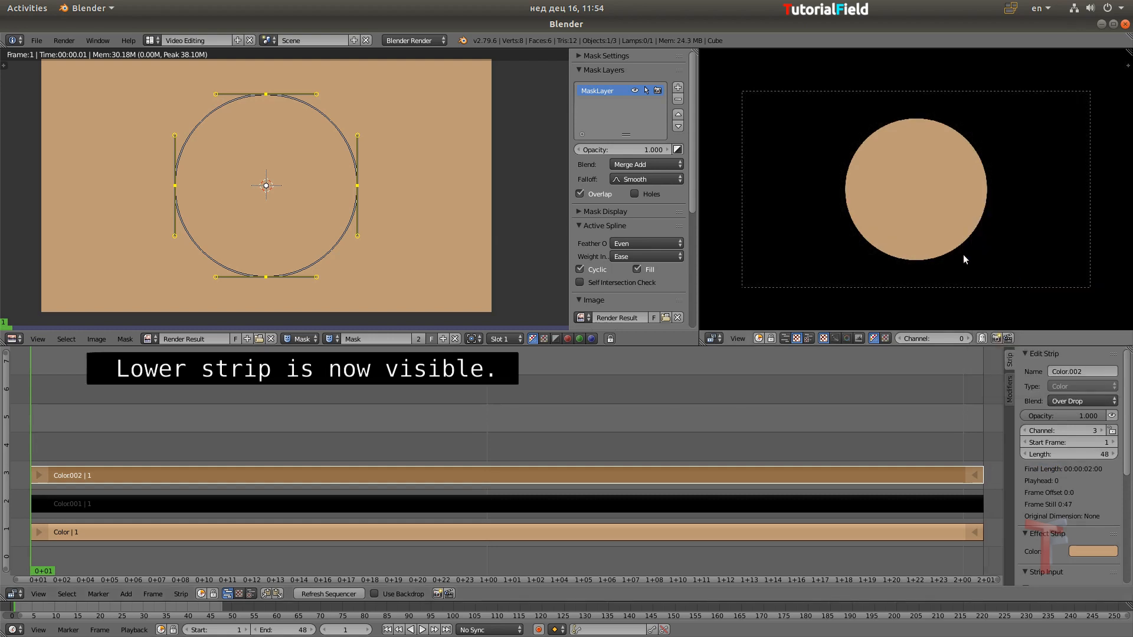
Duplicate the circle mask and assign the copy to the black channel 2 strip through a Mask modifier set to mask data
{"action": "left_click", "coordinate": [418, 339]}
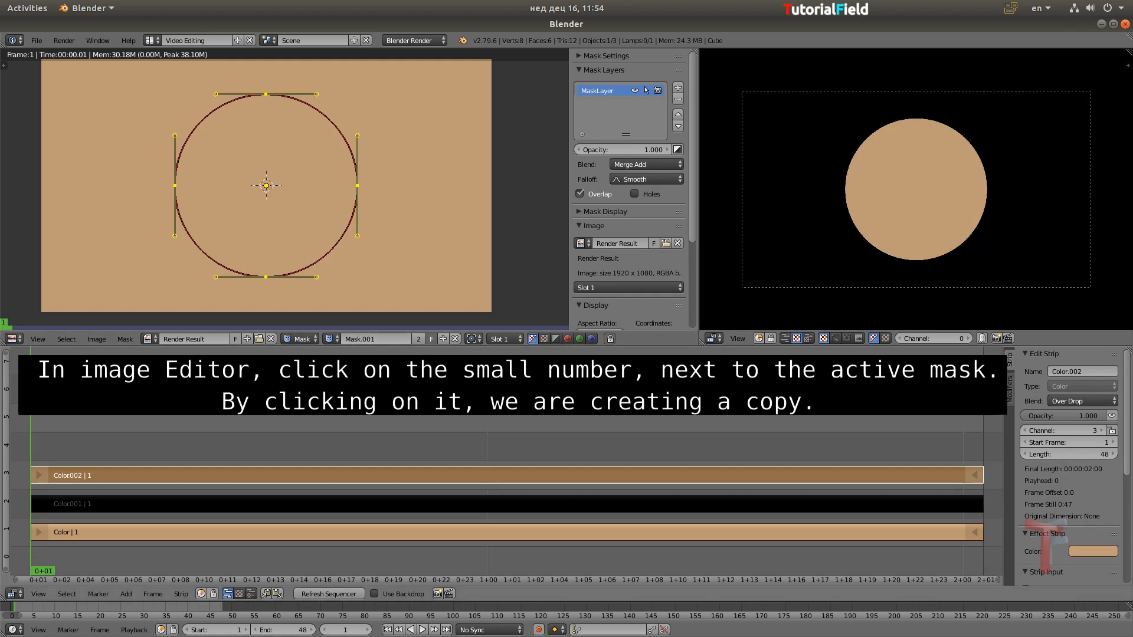
{"action": "left_click", "coordinate": [830, 502]}
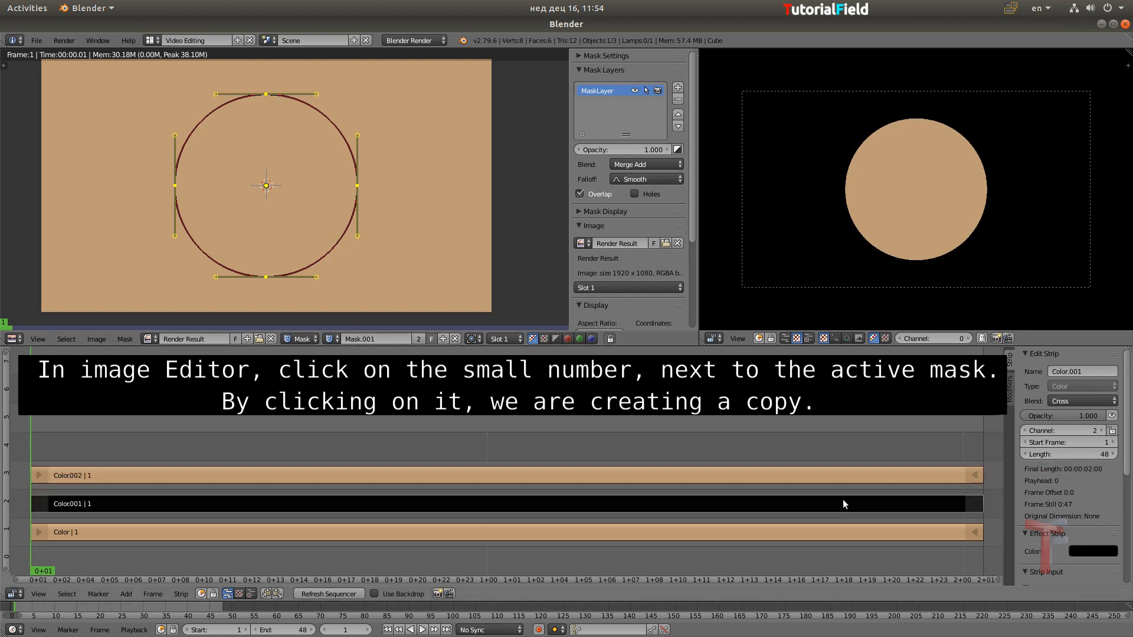
{"action": "left_click", "coordinate": [1009, 385]}
{"action": "left_click", "coordinate": [1069, 388]}
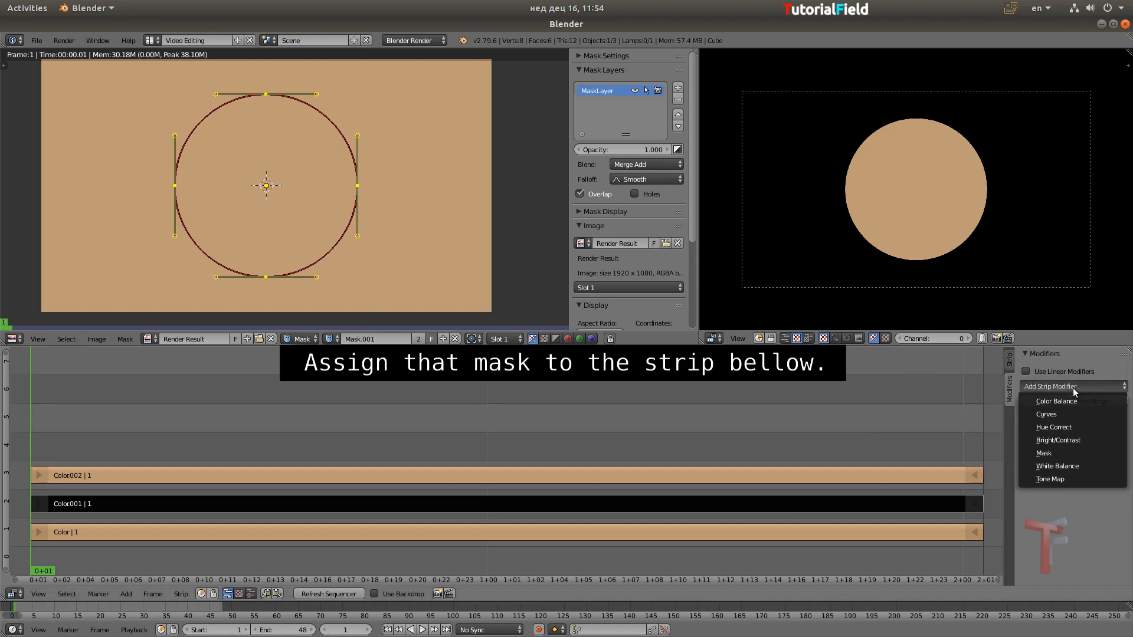
{"action": "left_click", "coordinate": [1069, 452]}
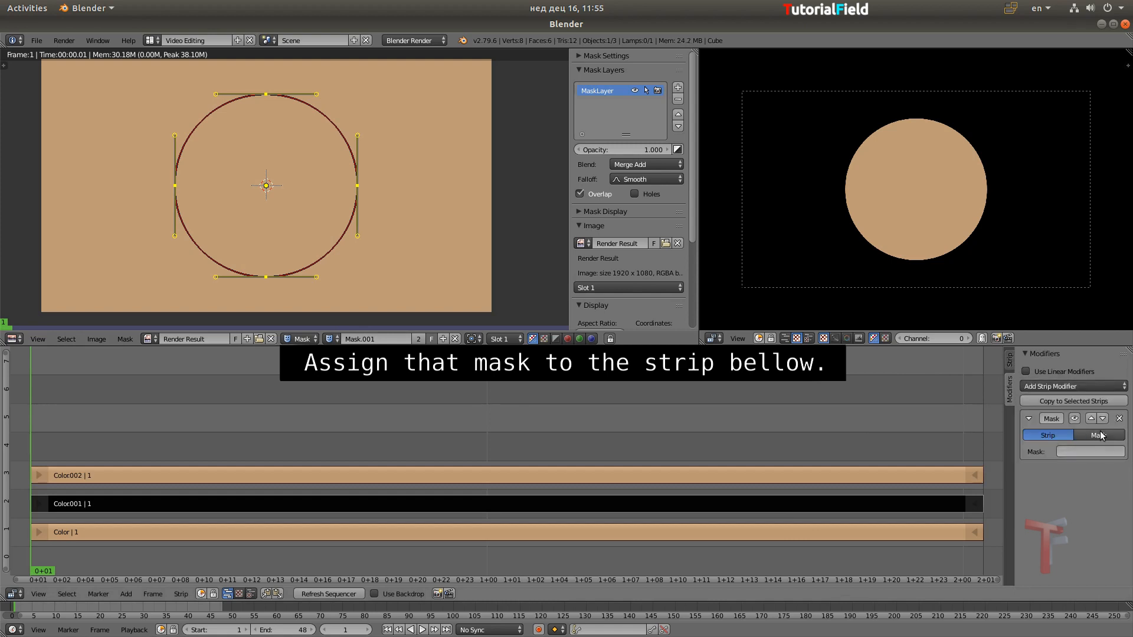
{"action": "left_click", "coordinate": [1098, 435]}
{"action": "left_click", "coordinate": [1092, 452]}
{"action": "left_click", "coordinate": [1061, 479]}
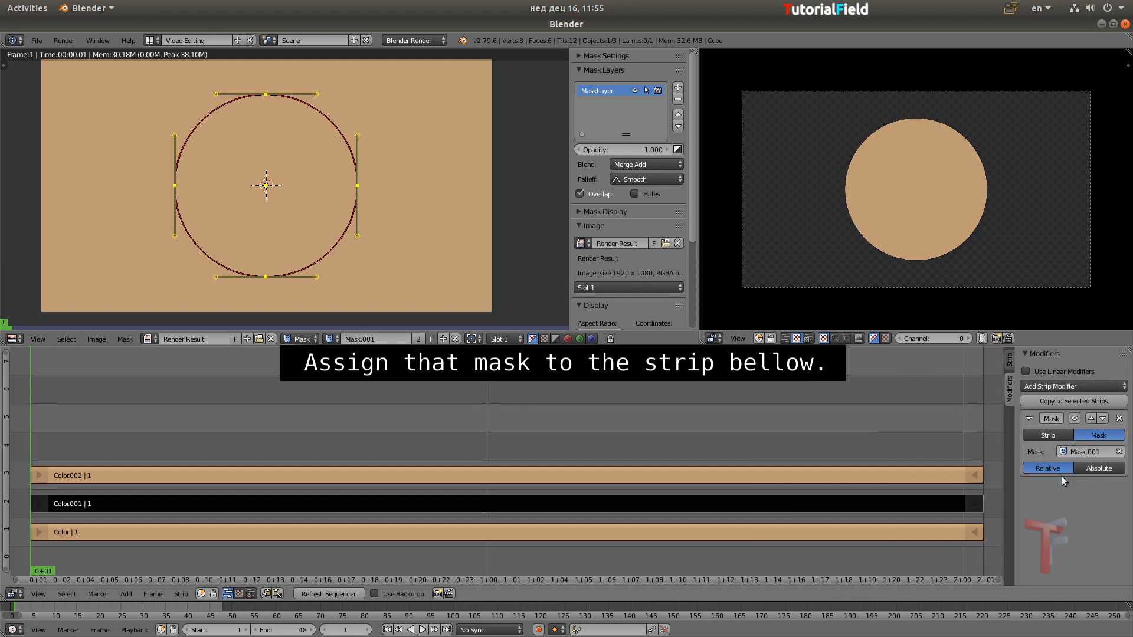
Change the black channel 2 strip's blend mode to Over Drop
{"action": "left_click", "coordinate": [1010, 361]}
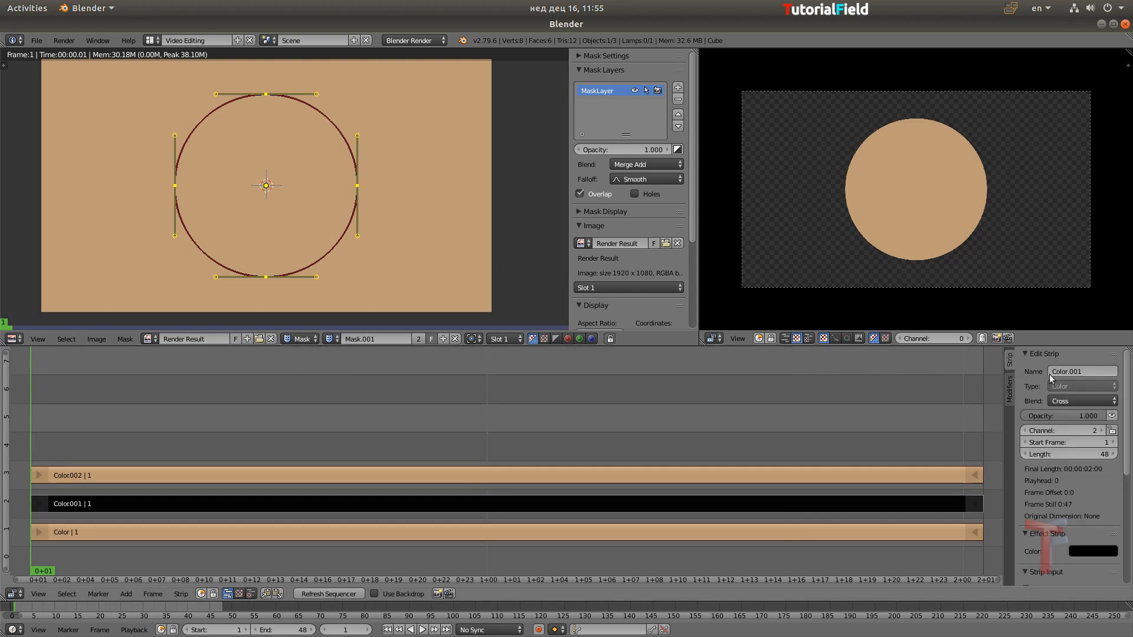
{"action": "left_click", "coordinate": [1074, 398]}
{"action": "left_click", "coordinate": [1016, 284]}
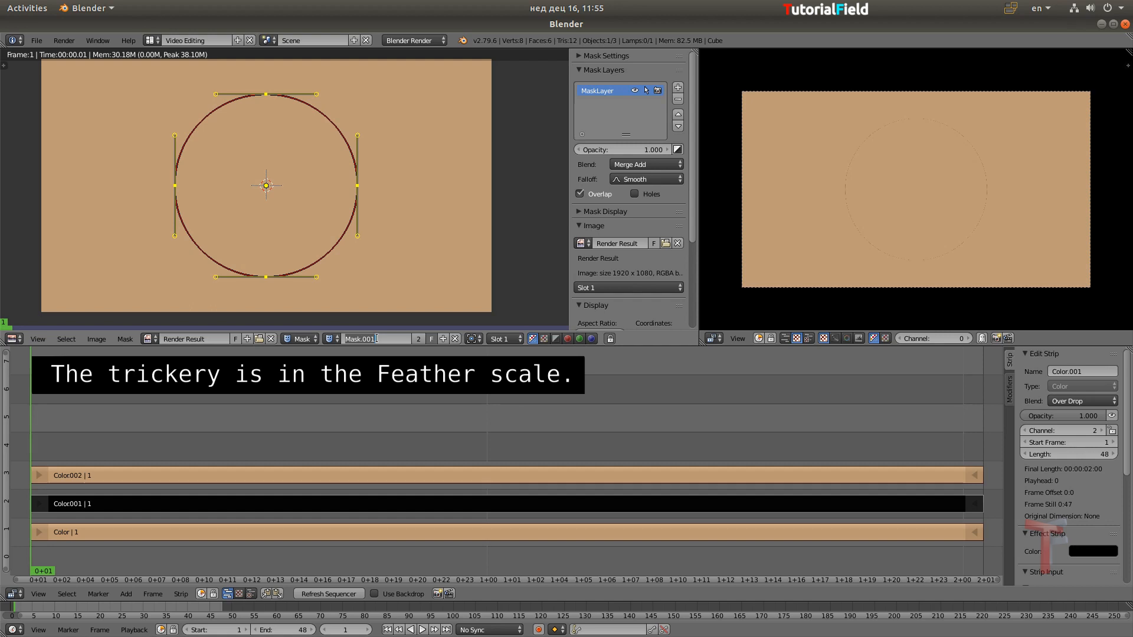
Rename the copied mask as Shadow and show the black strip's modifier settings
{"action": "type", "text": "Shadow"}
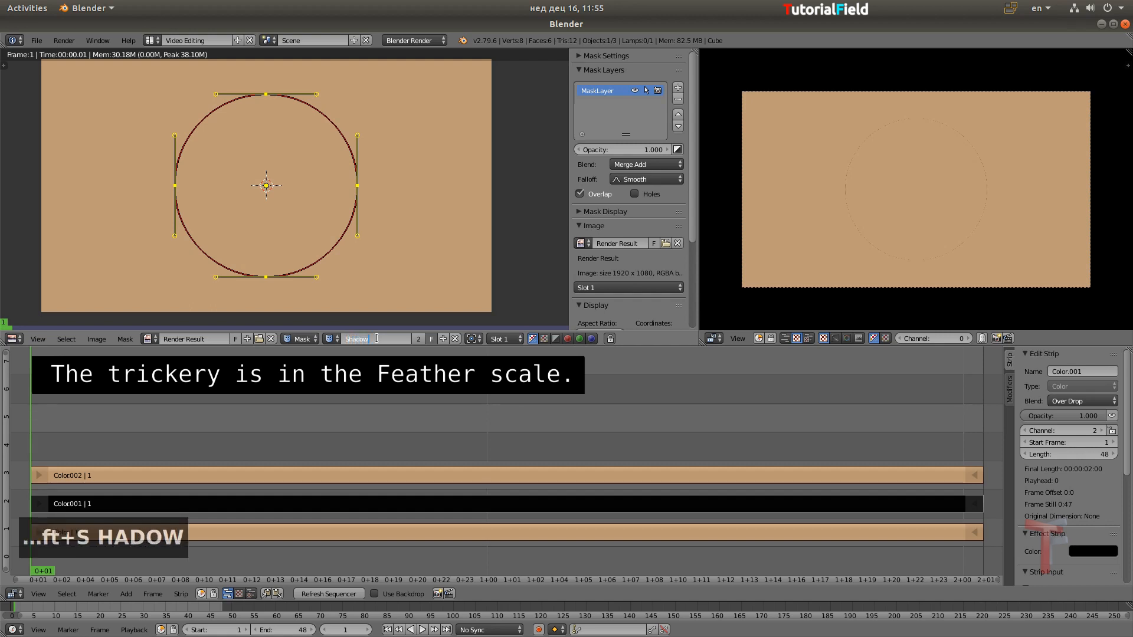
{"action": "key", "text": "Return"}
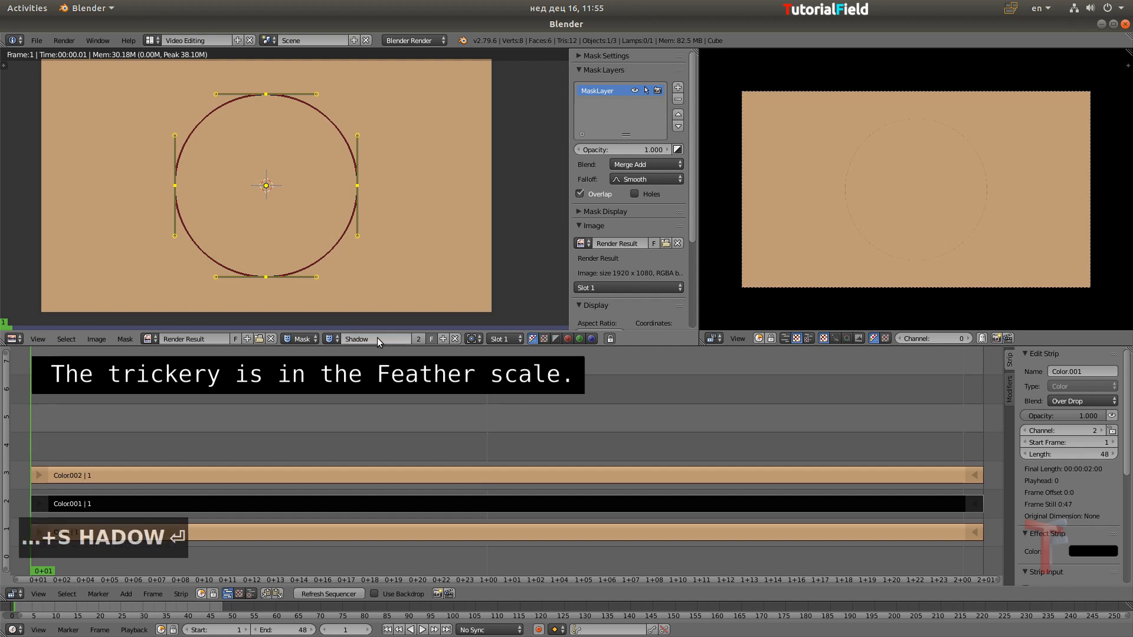
{"action": "left_click", "coordinate": [1006, 398]}
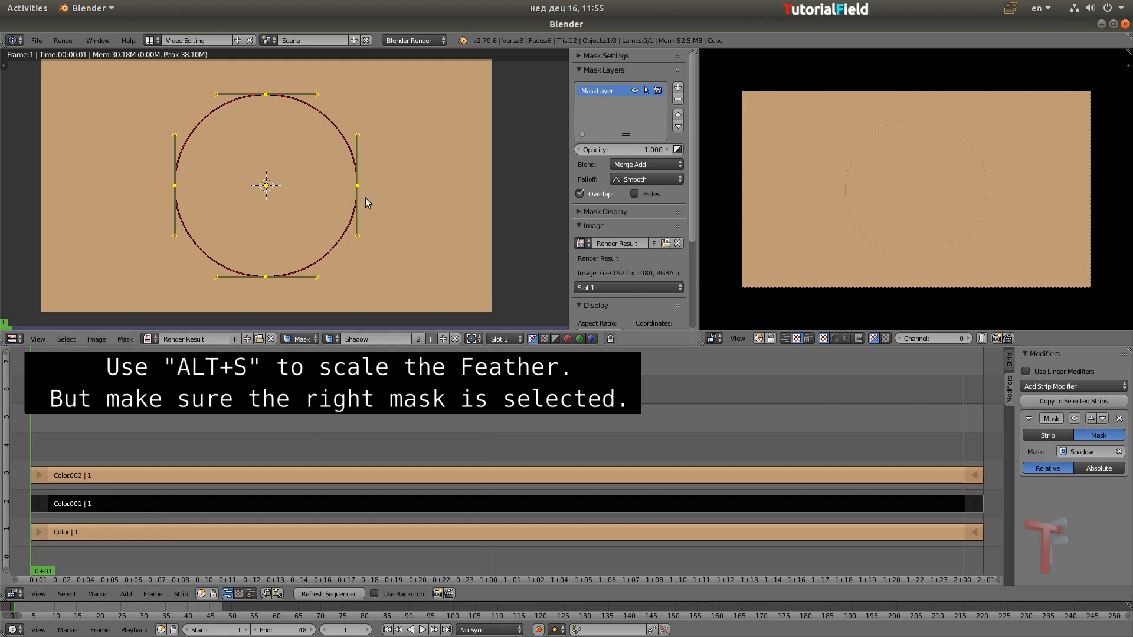
Expand the Shadow mask's feather outward by about 4.12 and refresh the sequencer preview
{"action": "key", "text": "alt+s"}
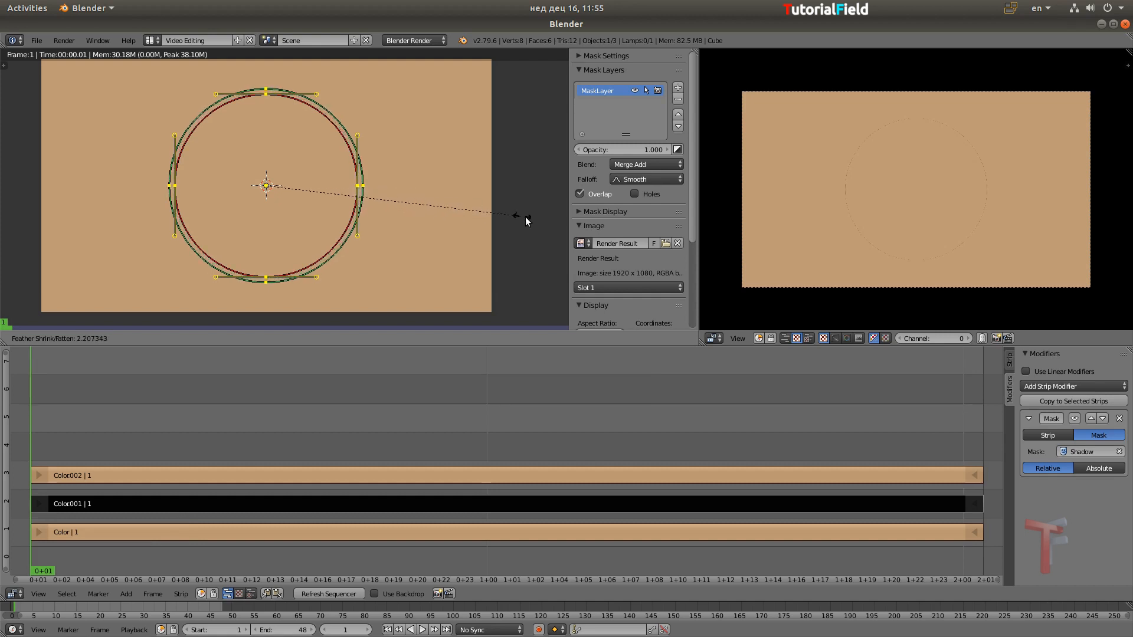
{"action": "left_click", "coordinate": [192, 264]}
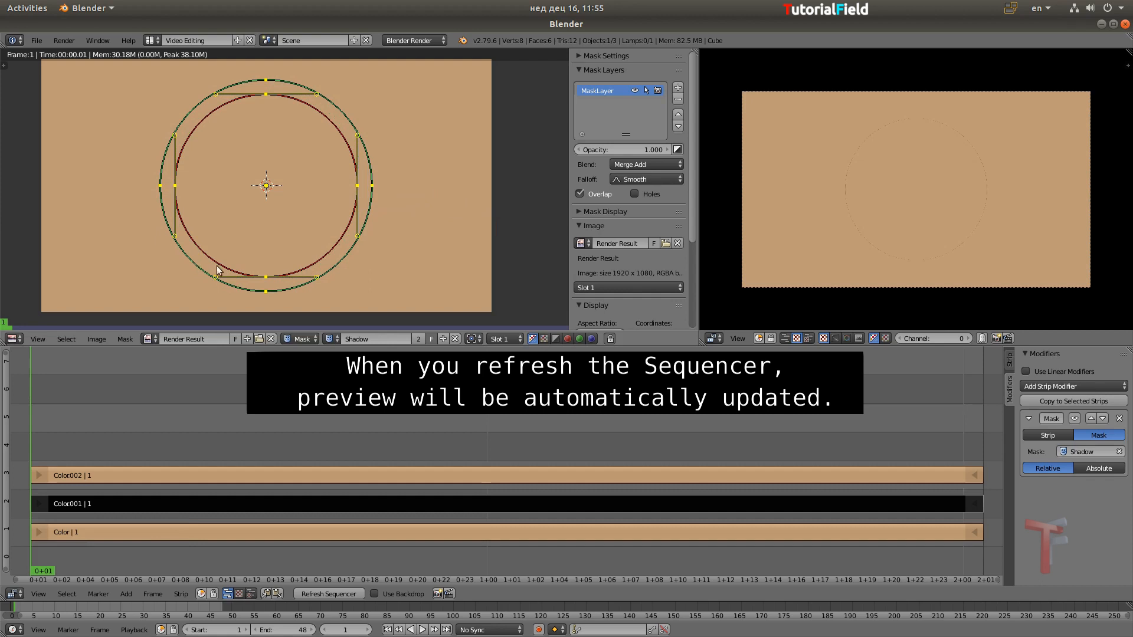
{"action": "left_click", "coordinate": [321, 592]}
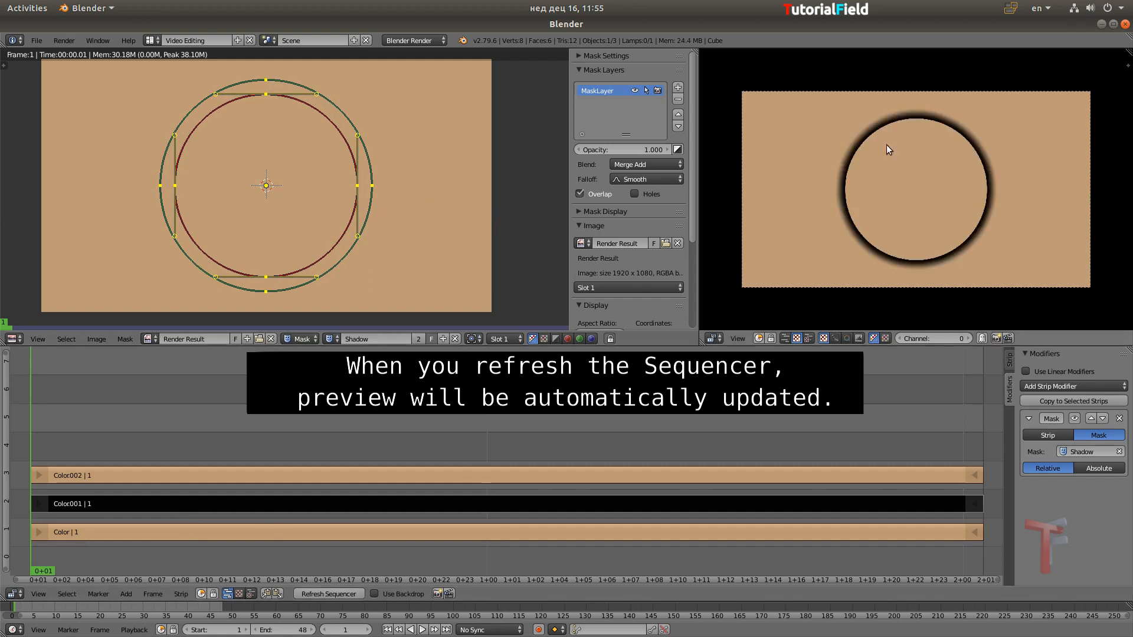
Soften the shadow by lowering the black channel 2 strip's opacity to about 0.438
{"action": "scroll", "coordinate": [954, 185], "scroll_direction": "up", "scroll_amount": 4}
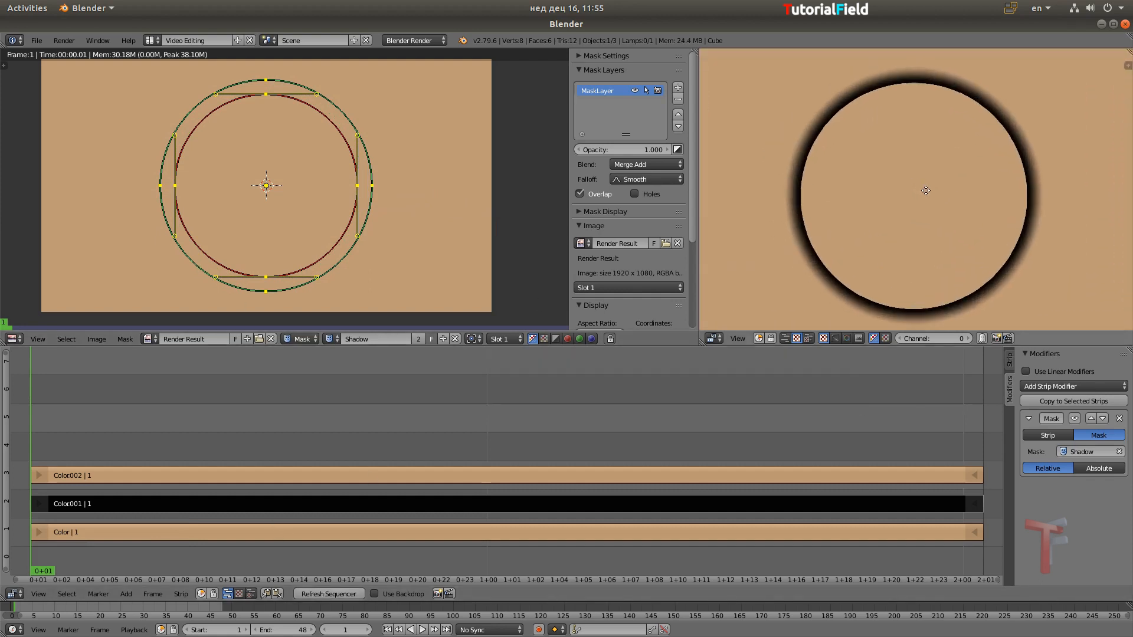
{"action": "scroll", "coordinate": [924, 191], "scroll_direction": "down", "scroll_amount": 3}
{"action": "middle_click_drag", "start_coordinate": [922, 197], "coordinate": [922, 185]}
{"action": "left_click", "coordinate": [1008, 367]}
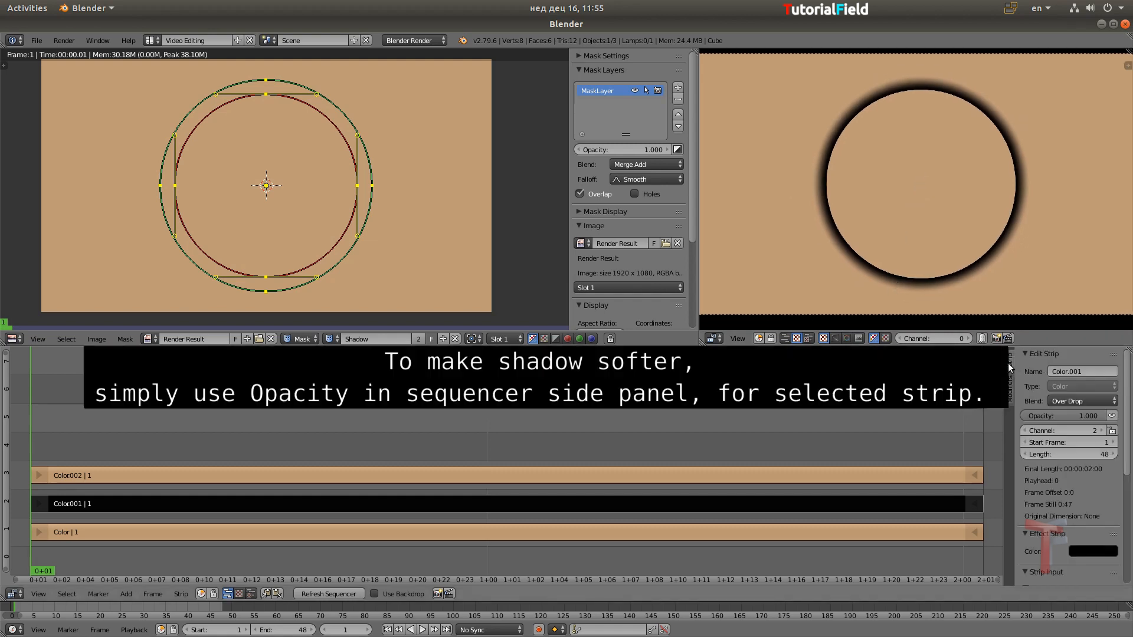
{"action": "left_click_drag", "start_coordinate": [1092, 415], "coordinate": [1045, 414]}
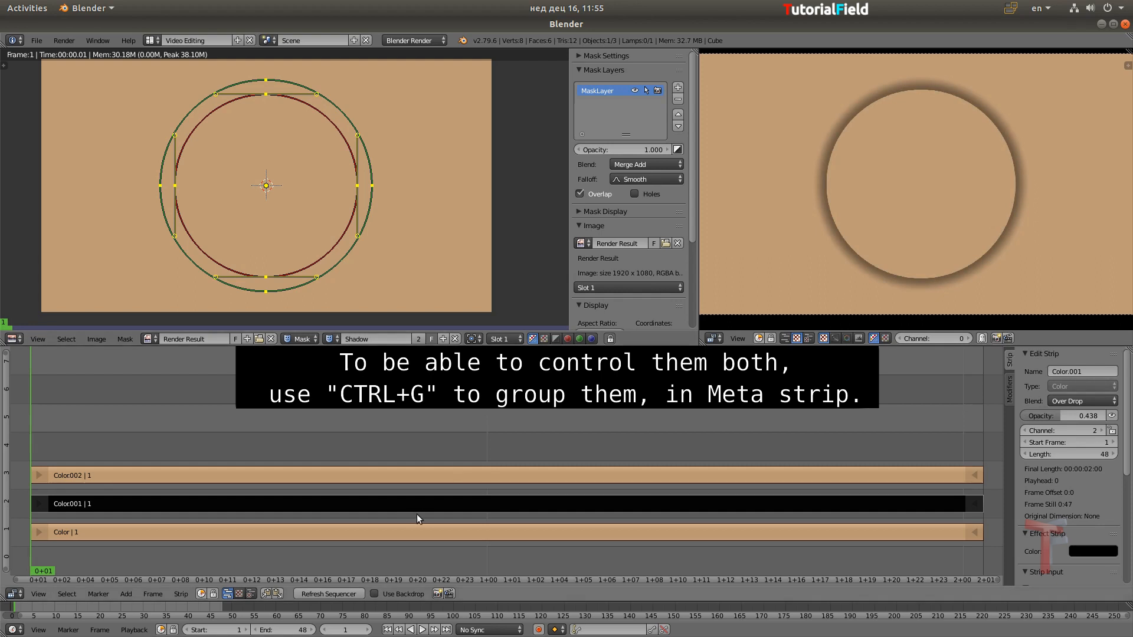
Group the channel 2 and channel 3 strips into a meta strip and add a Transform effect strip to it
{"action": "left_click", "coordinate": [427, 478]}
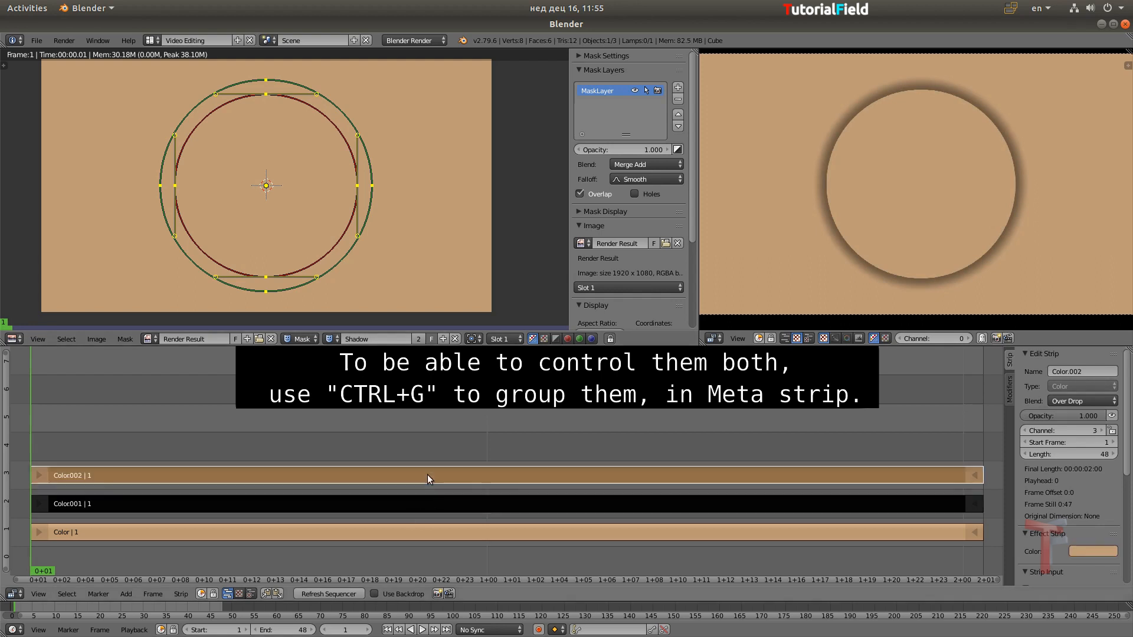
{"action": "key", "text": "ctrl+g"}
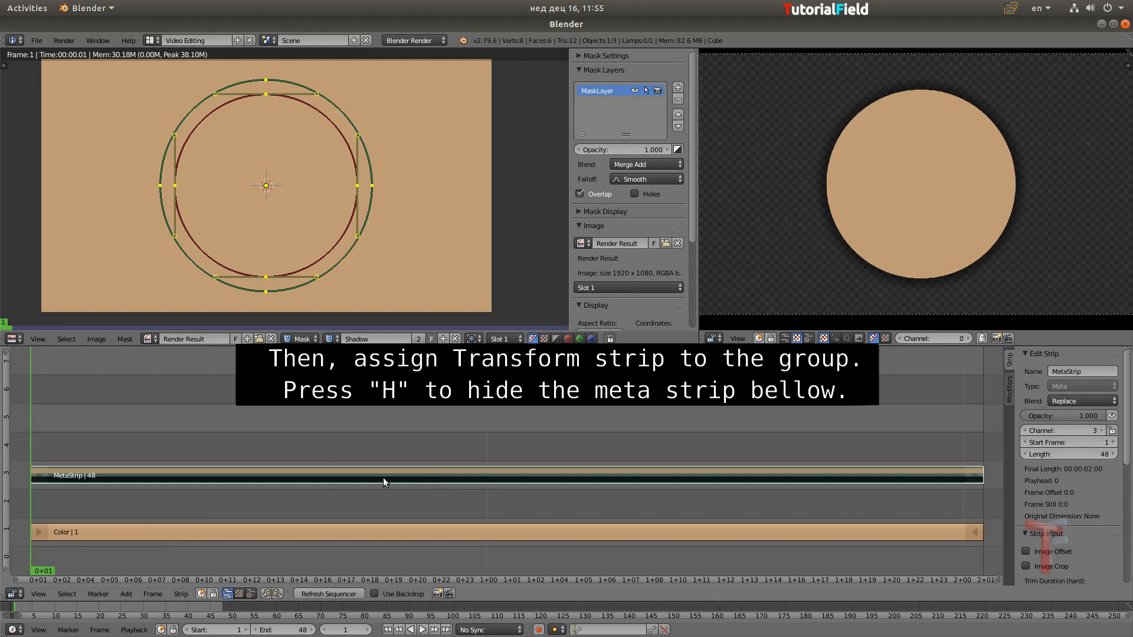
{"action": "key", "text": "shift+a"}
{"action": "mouse_move", "coordinate": [370, 561]}
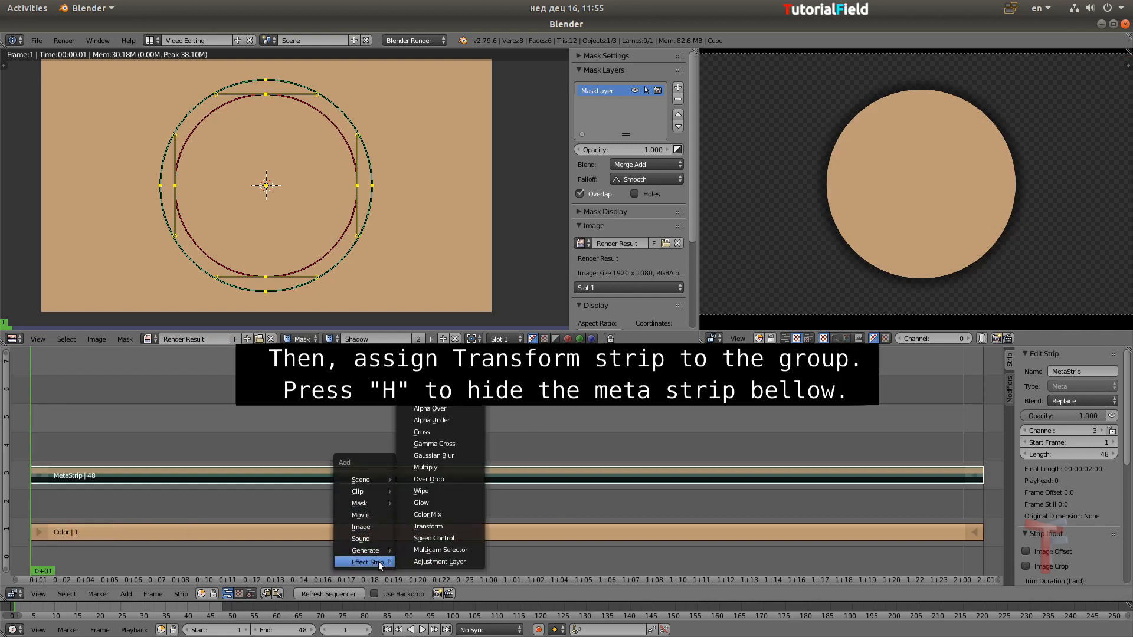
{"action": "left_click", "coordinate": [424, 525]}
Hide the meta strip and set the Transform strip's blend mode to Over Drop
{"action": "right_click", "coordinate": [435, 475]}
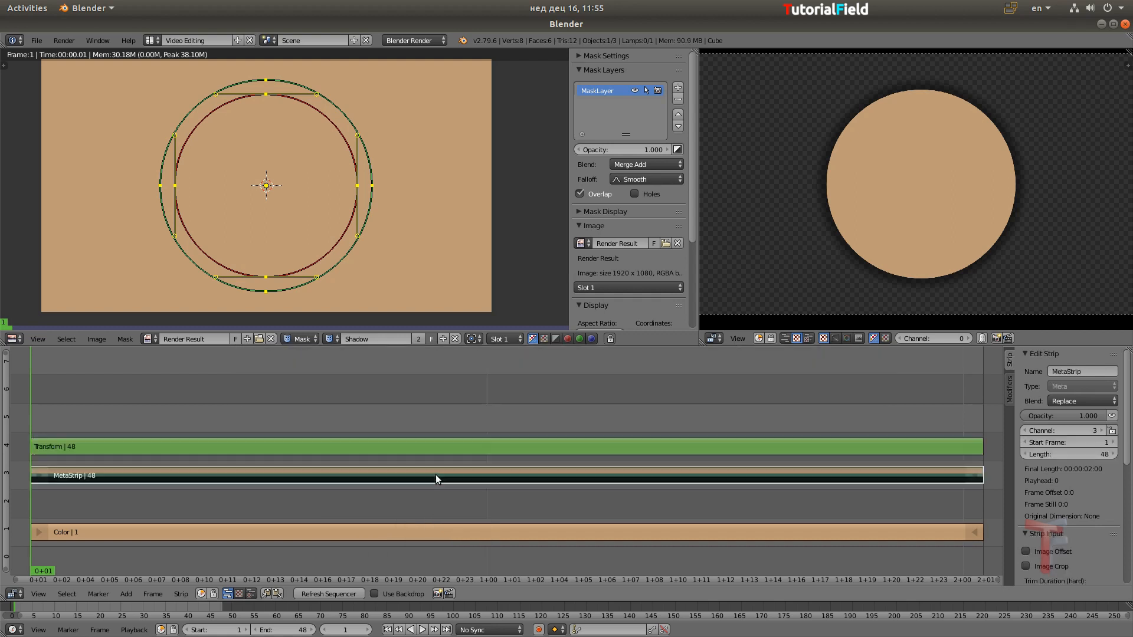
{"action": "key", "text": "h"}
{"action": "right_click", "coordinate": [446, 448]}
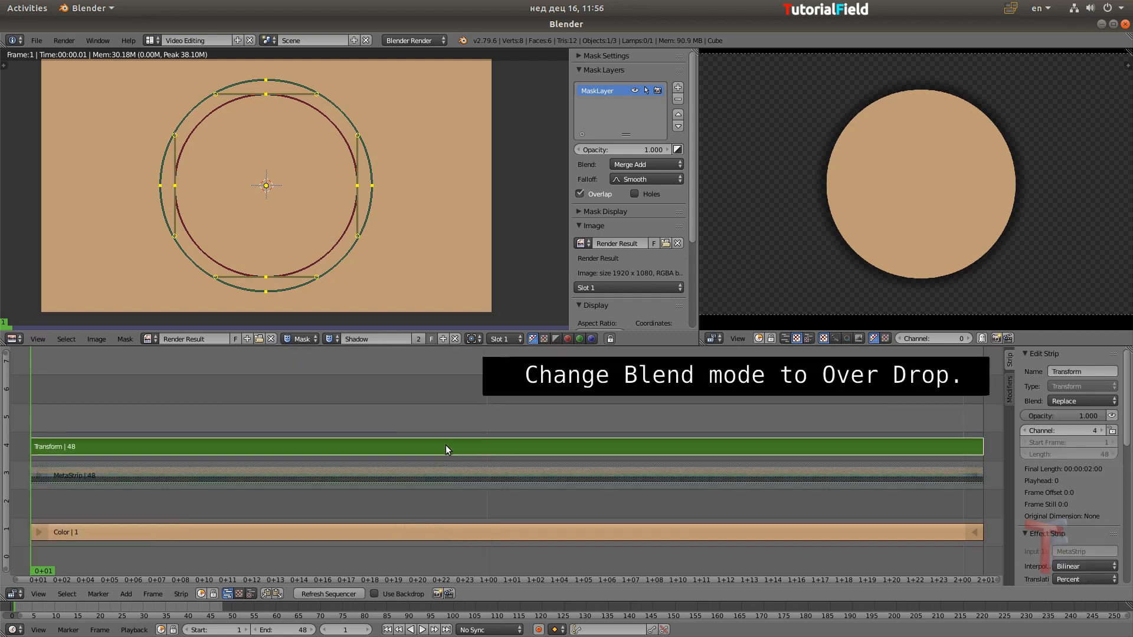
{"action": "left_click", "coordinate": [1064, 401]}
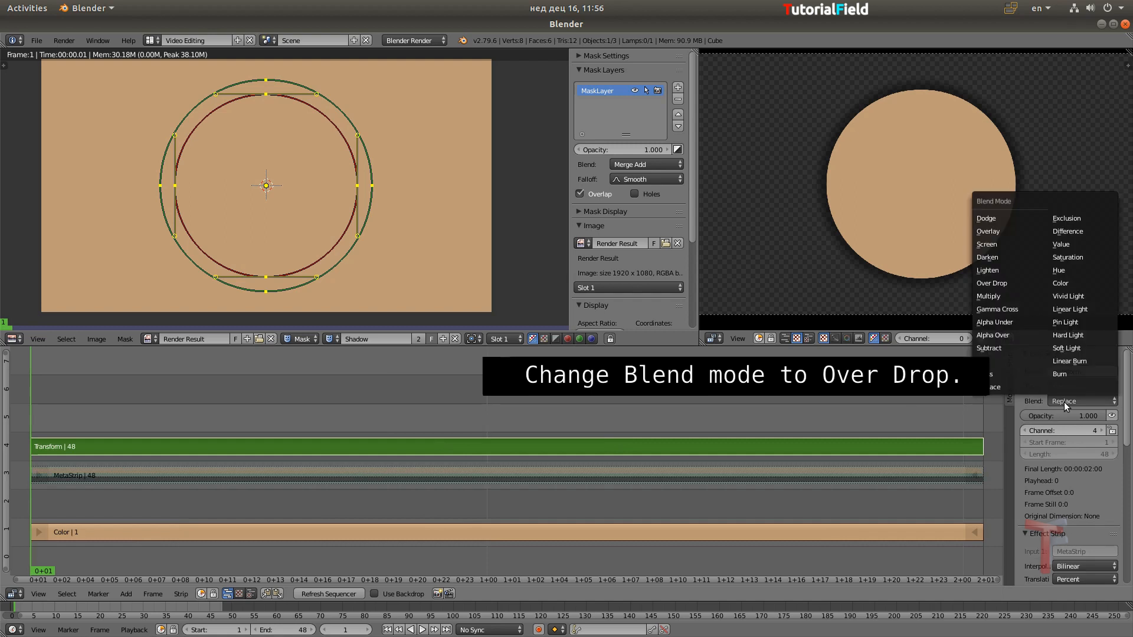
{"action": "left_click", "coordinate": [1009, 283]}
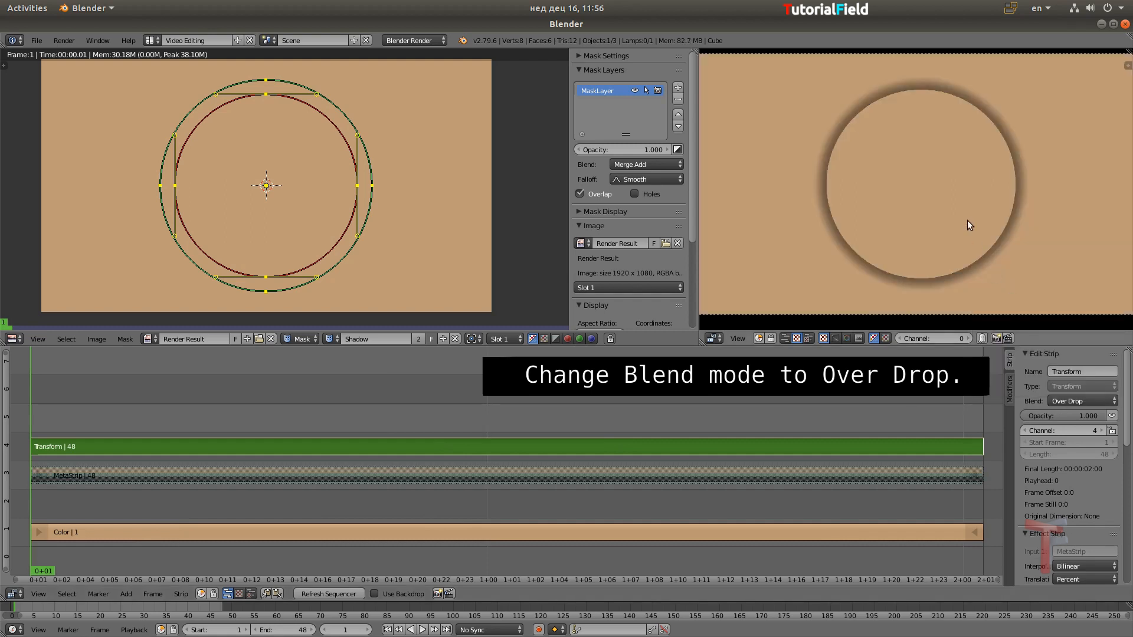
Widen the sequencer sidebar to show the Transform strip's position and scale settings, and fit the whole frame in the preview
{"action": "left_click_drag", "start_coordinate": [1005, 489], "coordinate": [940, 491]}
{"action": "scroll", "coordinate": [968, 509], "scroll_direction": "down", "scroll_amount": 5}
{"action": "scroll", "coordinate": [1018, 426], "scroll_direction": "down", "scroll_amount": 1}
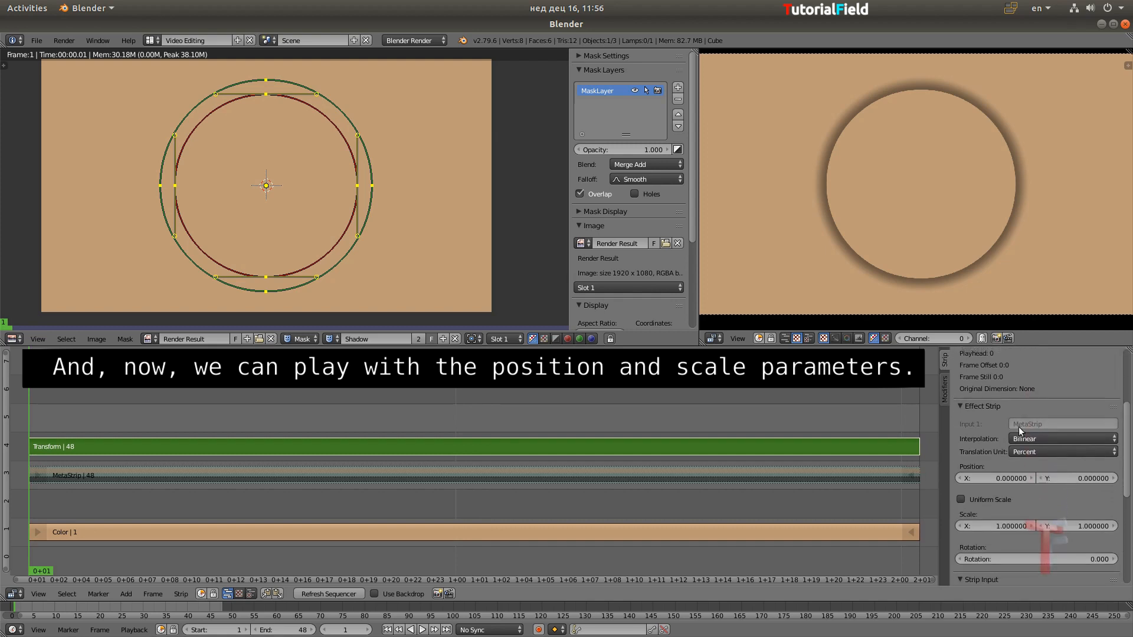
{"action": "scroll", "coordinate": [911, 166], "scroll_direction": "down", "scroll_amount": 1}
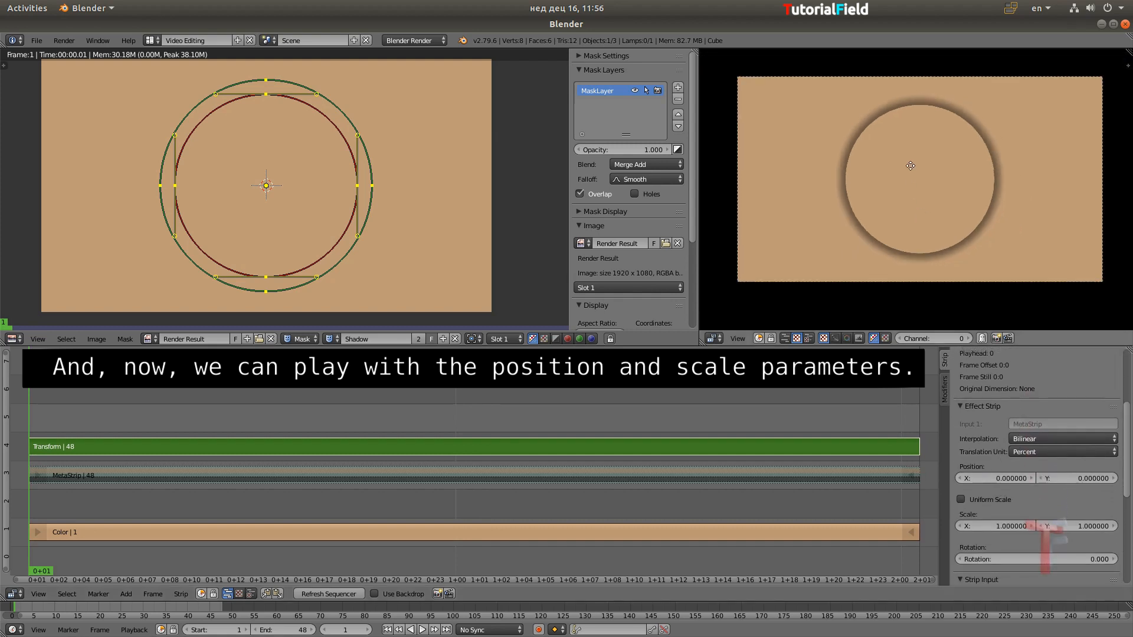
{"action": "middle_click_drag", "start_coordinate": [905, 182], "coordinate": [900, 186]}
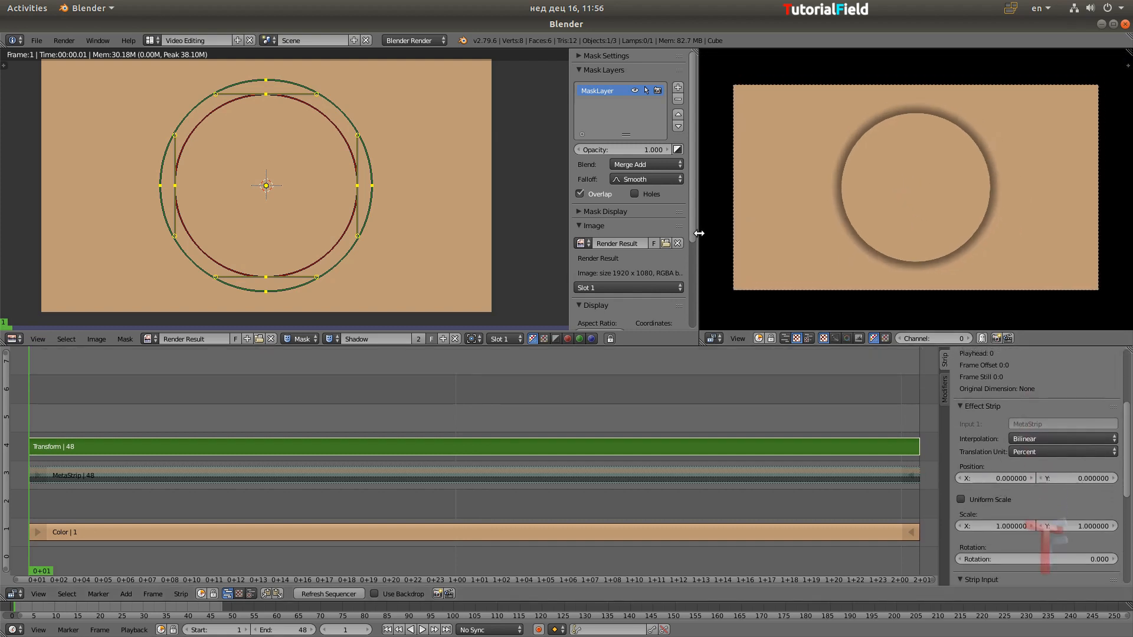
Widen the sequencer preview area and enlarge the centred frame to fill it
{"action": "left_click_drag", "start_coordinate": [700, 236], "coordinate": [597, 236]}
{"action": "middle_click_drag", "start_coordinate": [857, 248], "coordinate": [879, 201]}
{"action": "scroll", "coordinate": [871, 227], "scroll_direction": "up", "scroll_amount": 1}
{"action": "scroll", "coordinate": [871, 223], "scroll_direction": "down", "scroll_amount": 1}
{"action": "scroll", "coordinate": [870, 226], "scroll_direction": "up", "scroll_amount": 2}
{"action": "scroll", "coordinate": [869, 218], "scroll_direction": "up", "scroll_amount": 1}
{"action": "scroll", "coordinate": [870, 218], "scroll_direction": "down", "scroll_amount": 1}
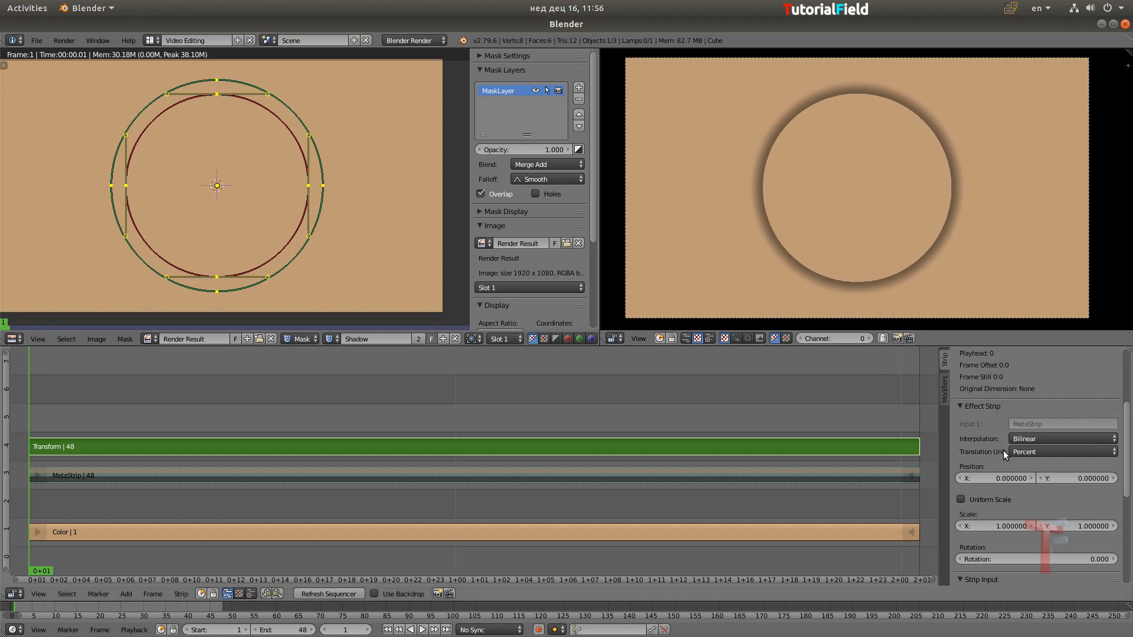
Move the Transform strip to about X 48.03 and Y -3.21 percent, and enlarge it with uniform scale to 1.81
{"action": "left_click_drag", "start_coordinate": [1011, 478], "coordinate": [968, 485]}
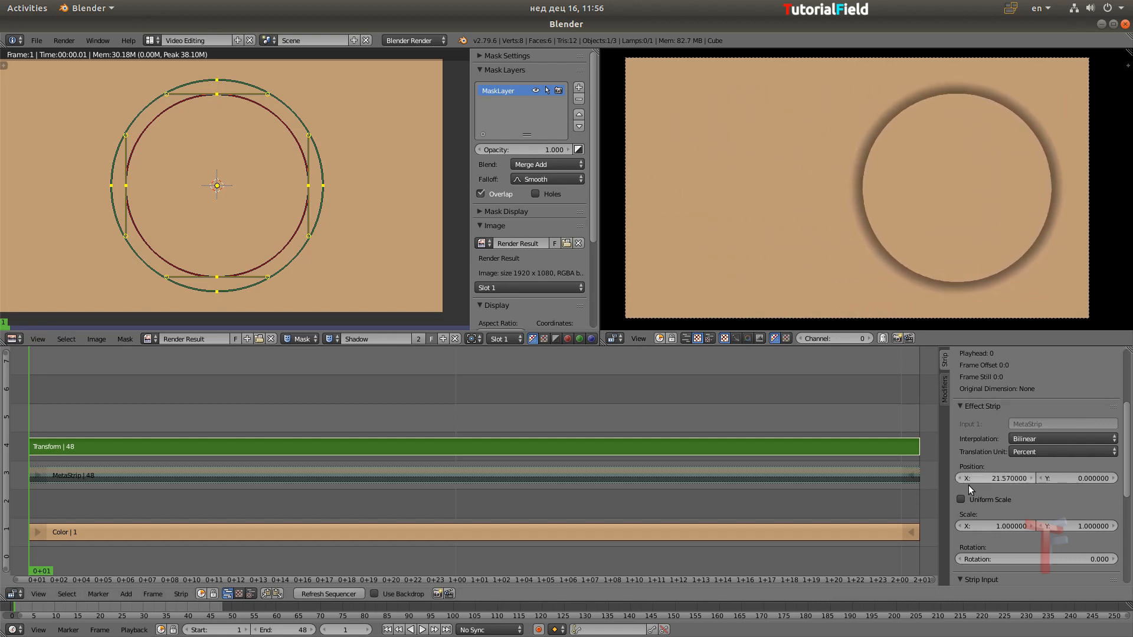
{"action": "left_click_drag", "start_coordinate": [1088, 480], "coordinate": [1012, 483]}
{"action": "left_click", "coordinate": [961, 499]}
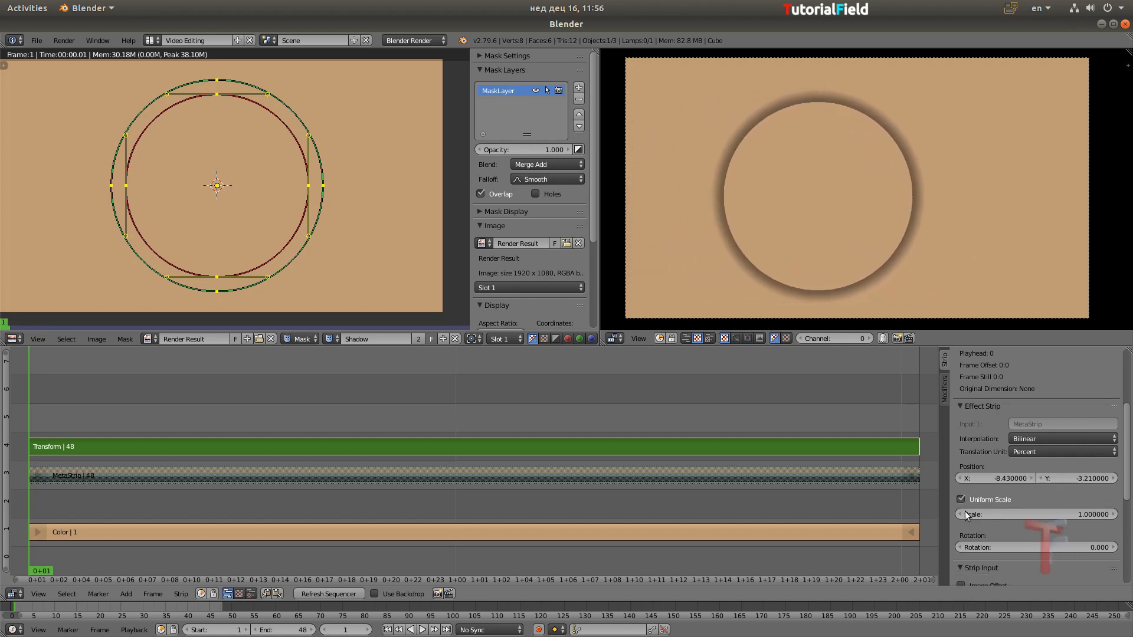
{"action": "left_click_drag", "start_coordinate": [1052, 515], "coordinate": [1115, 516]}
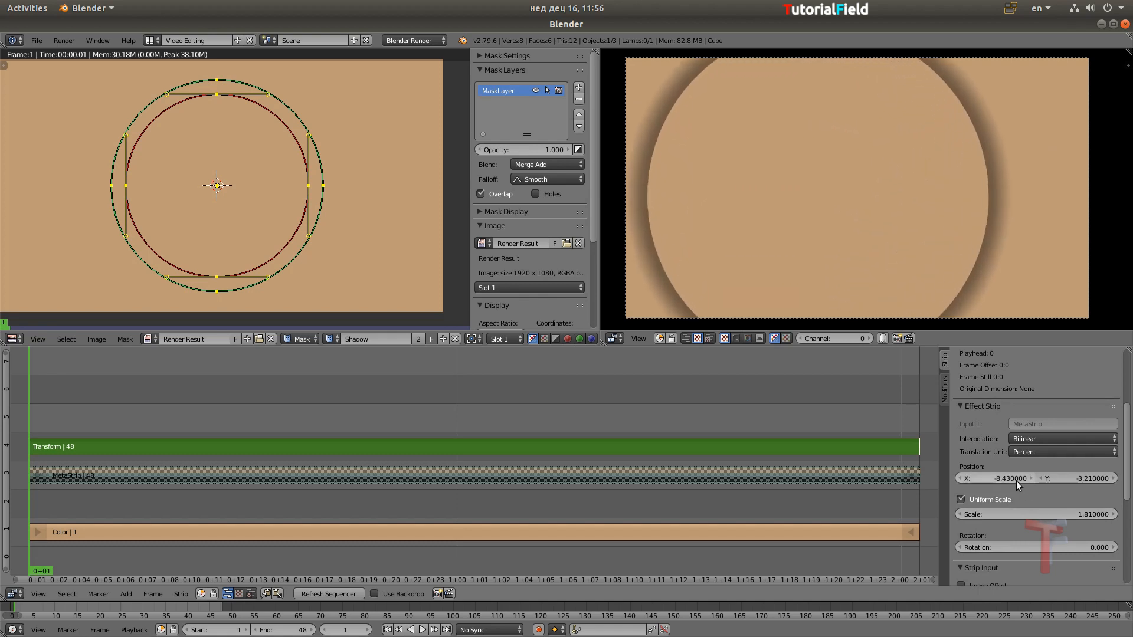
{"action": "left_click_drag", "start_coordinate": [1006, 478], "coordinate": [1112, 478]}
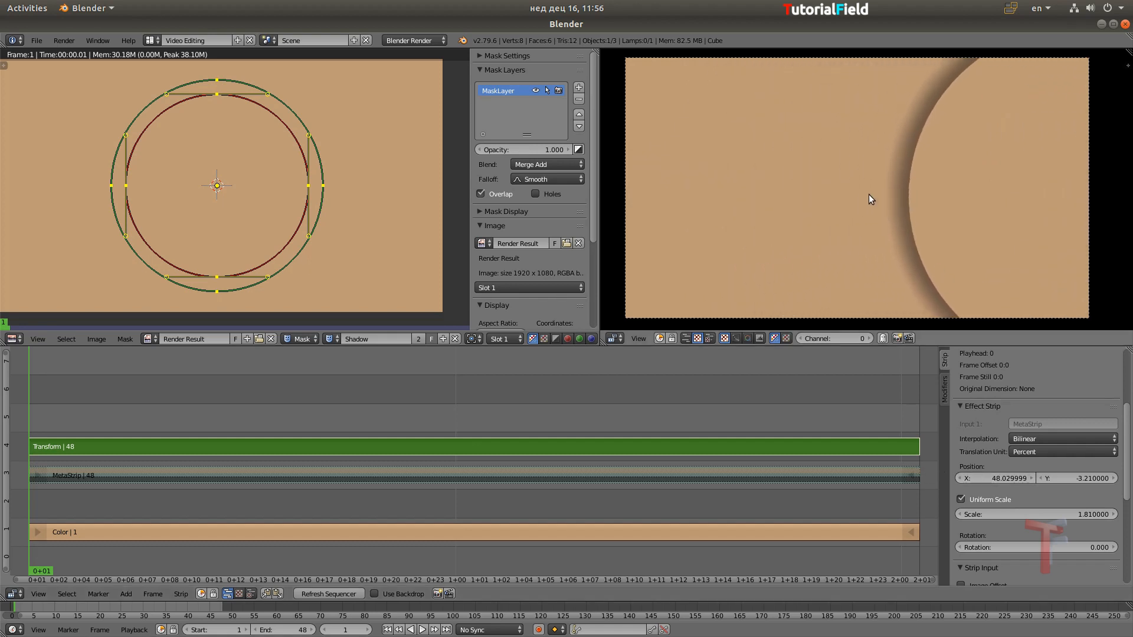
Inspect the enlarged shadow in a full-screen preview, return to the editing layout and recentre the frame
{"action": "key", "text": "shift+space"}
{"action": "scroll", "coordinate": [565, 328], "scroll_direction": "up", "scroll_amount": 3}
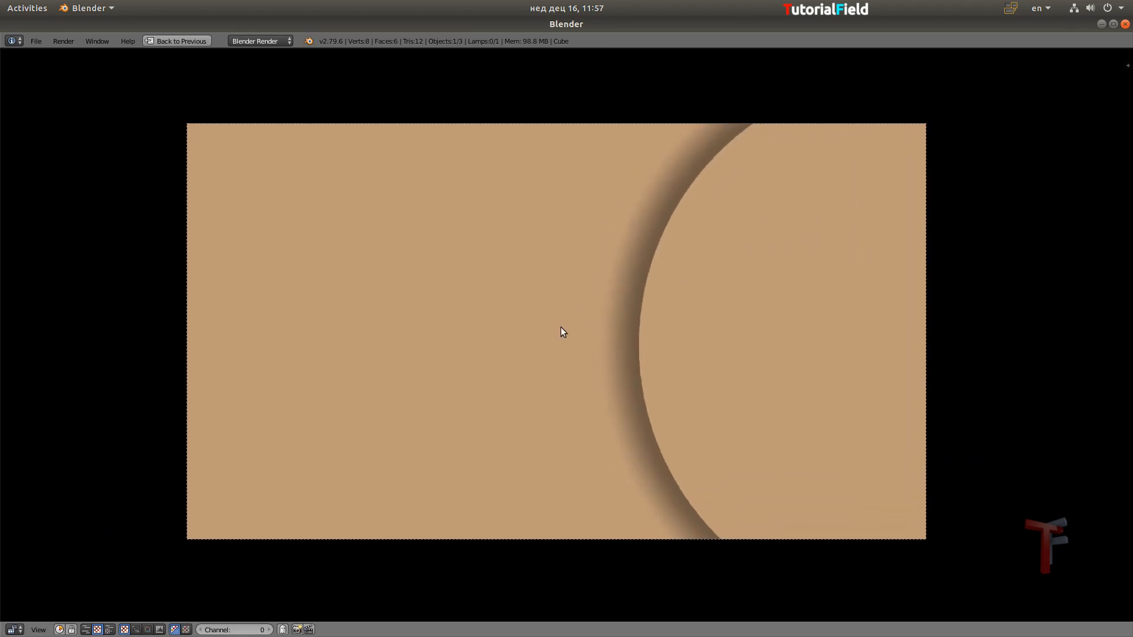
{"action": "key", "text": "shift+space"}
{"action": "scroll", "coordinate": [926, 190], "scroll_direction": "down", "scroll_amount": 4}
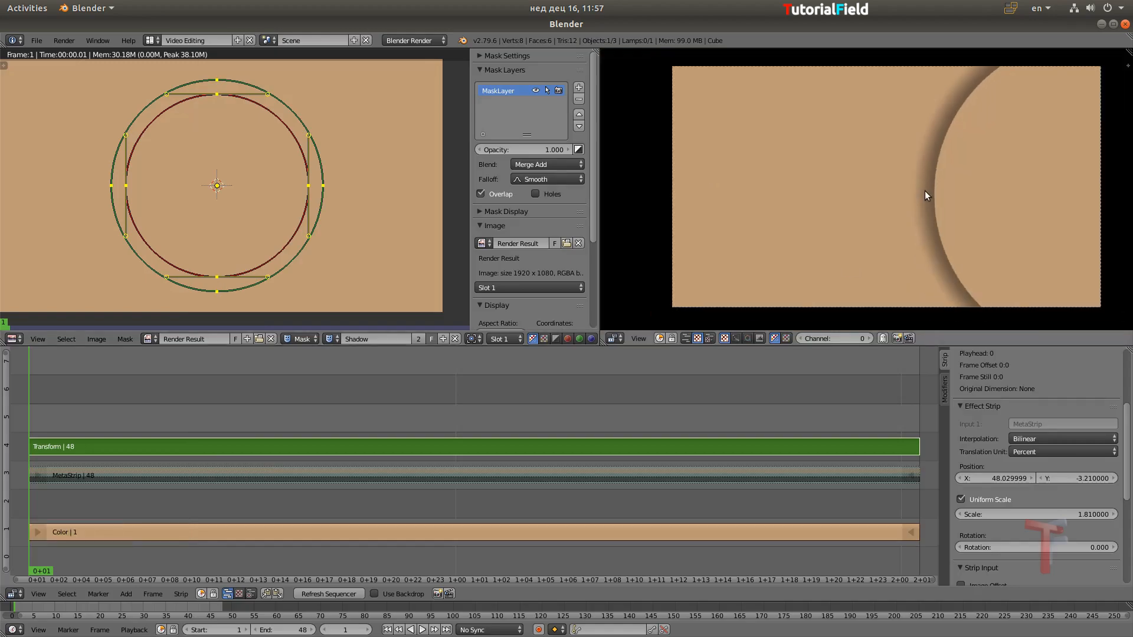
{"action": "middle_click_drag", "start_coordinate": [925, 189], "coordinate": [902, 187]}
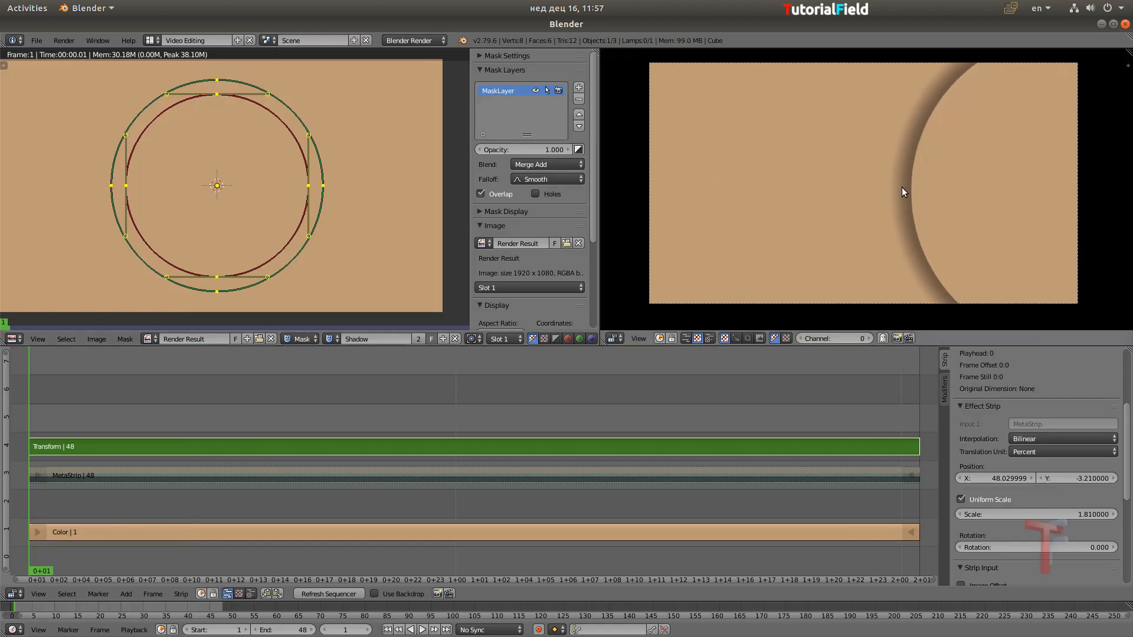